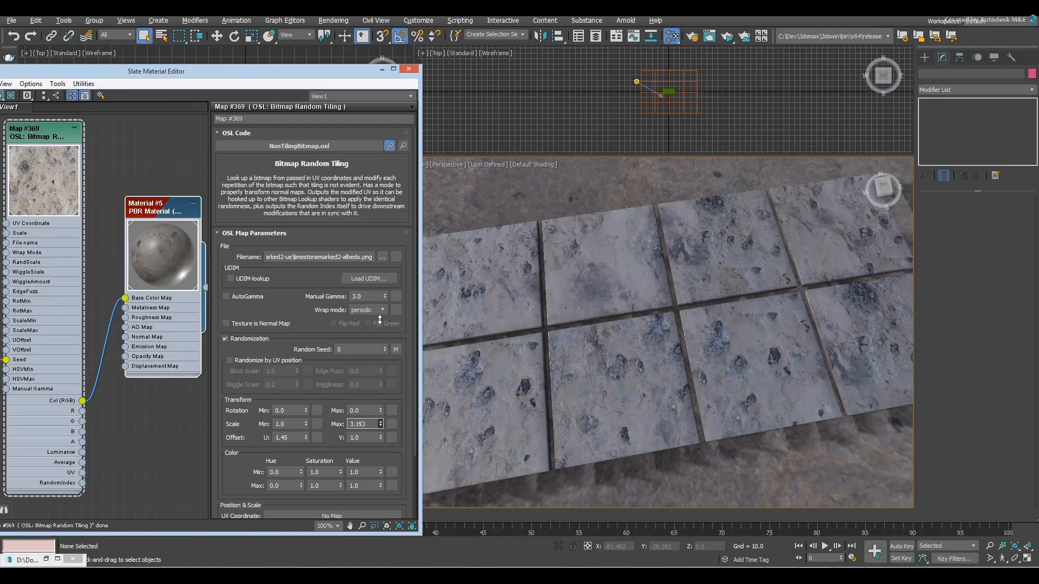
Step: Set the maximum random rotation of the Bitmap Random Tiling map to 360
drag(383, 413, 367, 229)
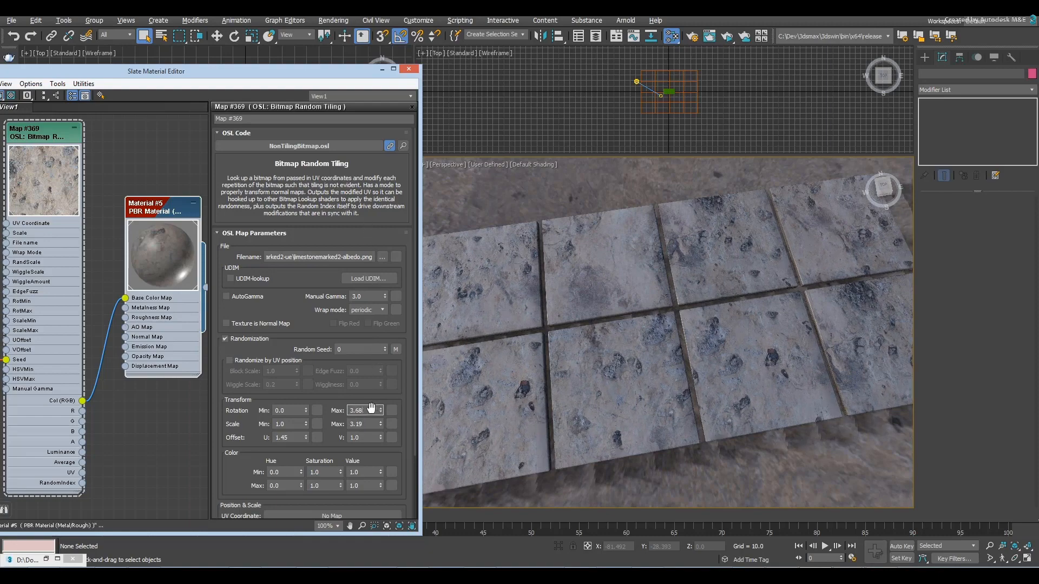
drag(371, 407, 336, 408)
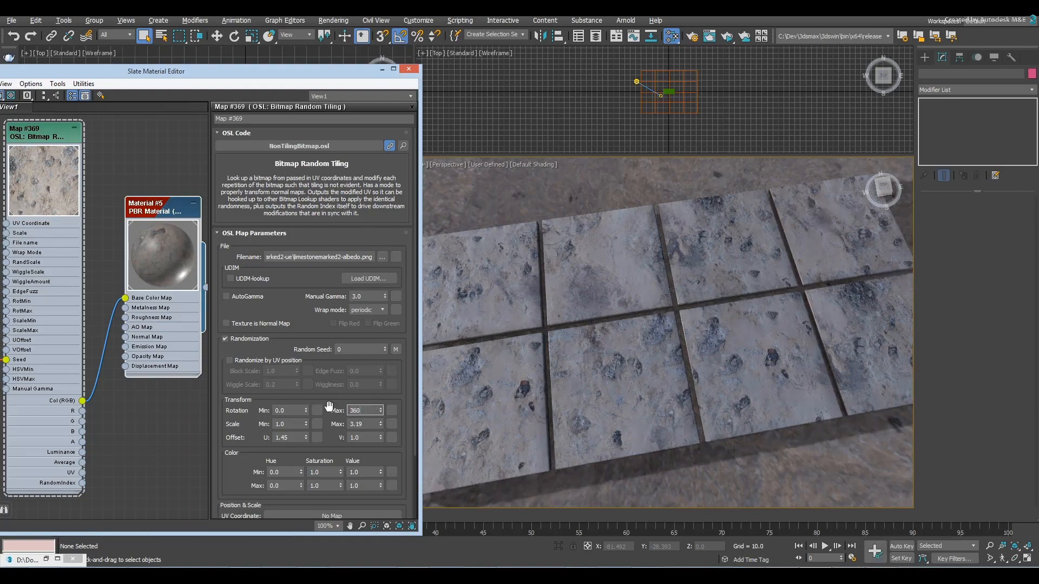
key(Return)
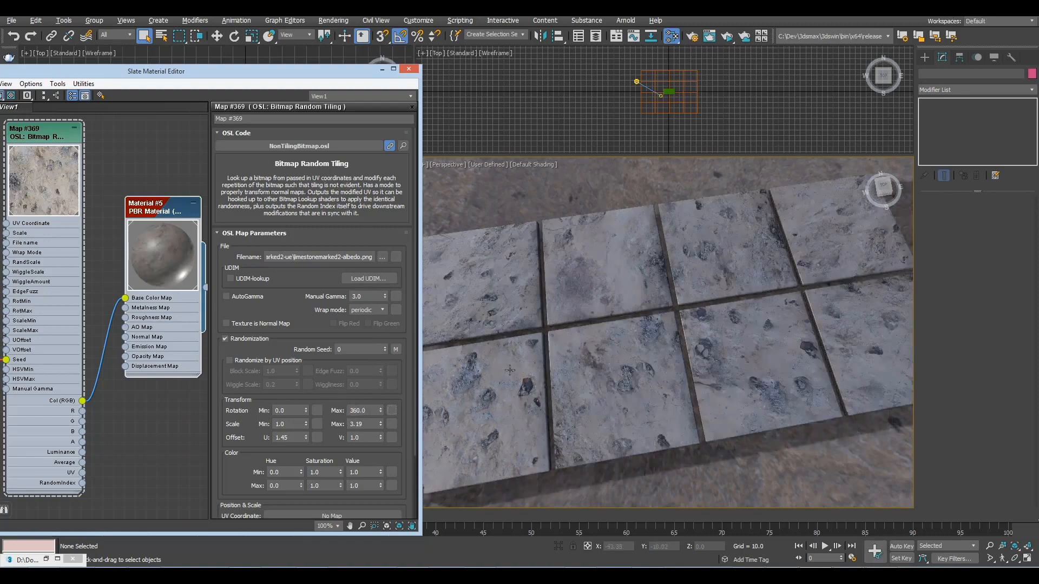
Step: Set the maximum random scale in the map's Transform settings to 1.0
middle_drag(519, 370, 610, 361)
scroll(562, 343, down, 3)
scroll(578, 347, up, 3)
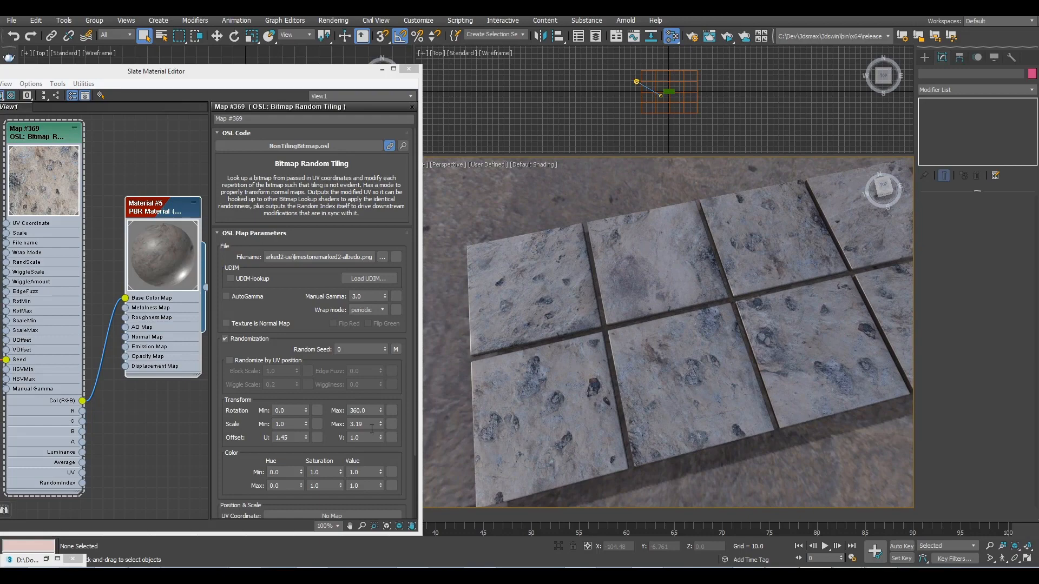
double_click(371, 429)
text(1)
key(Tab)
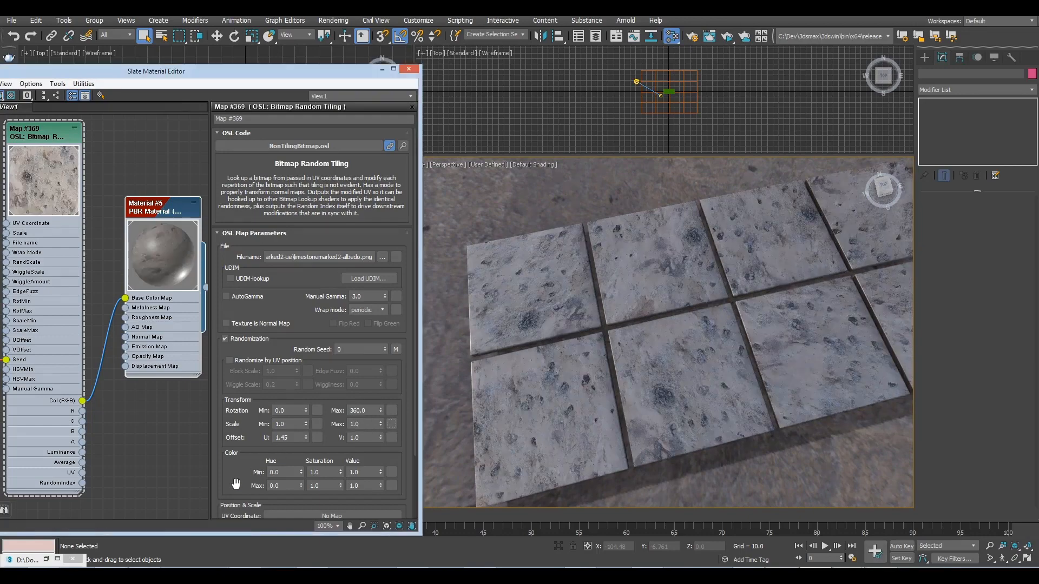
Step: Set the minimum color saturation of the random tiling map to 1.5 and the minimum hue to 0.3
drag(236, 483, 236, 411)
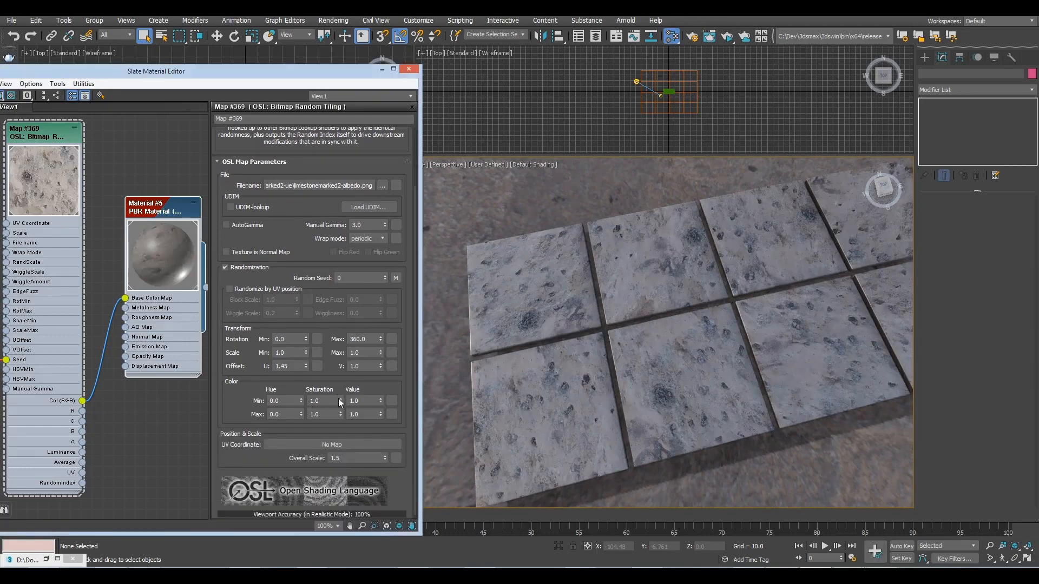
text(1.5)
key(Tab)
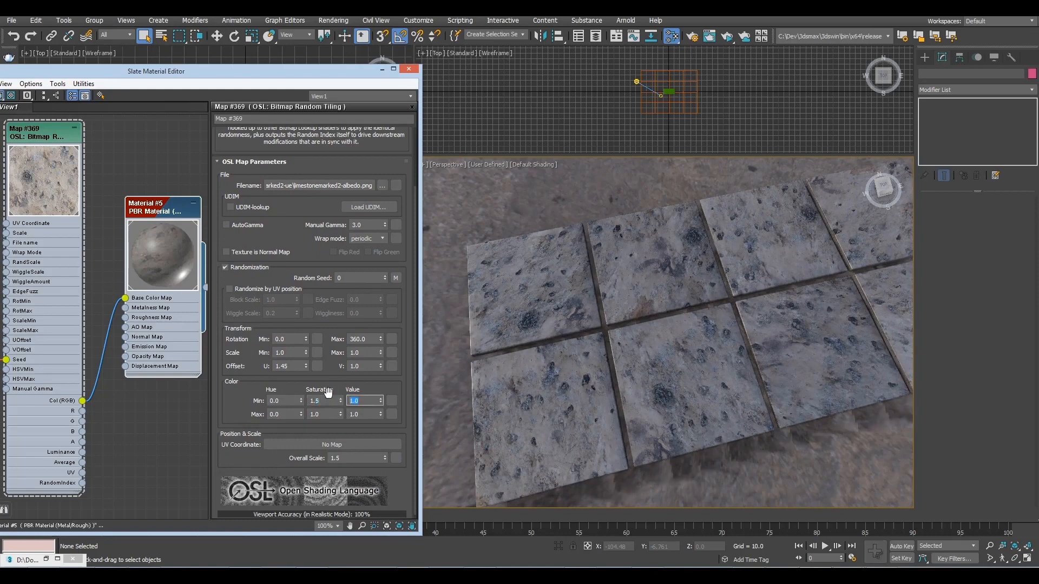
click(282, 402)
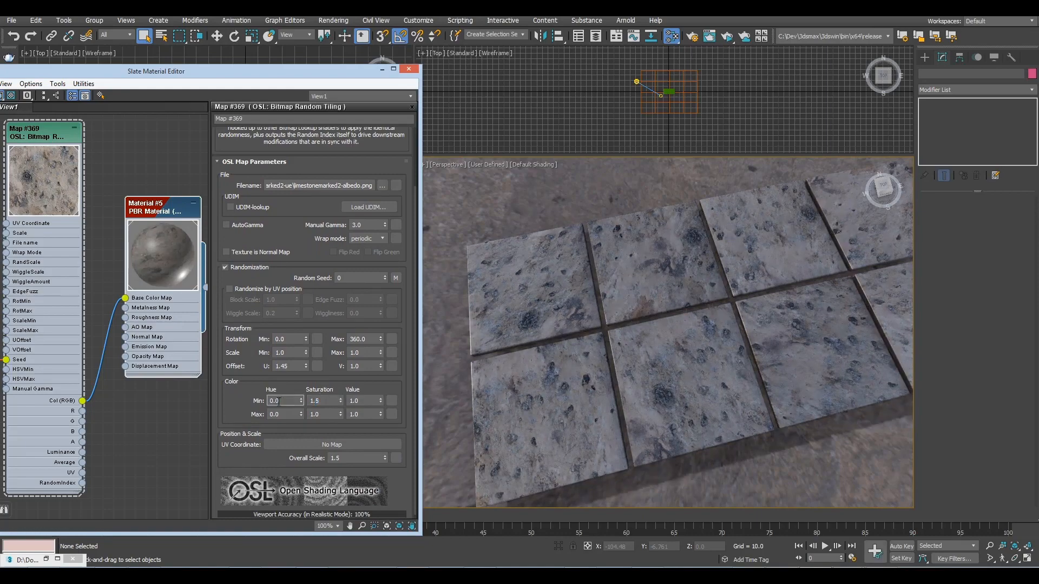
key(Tab)
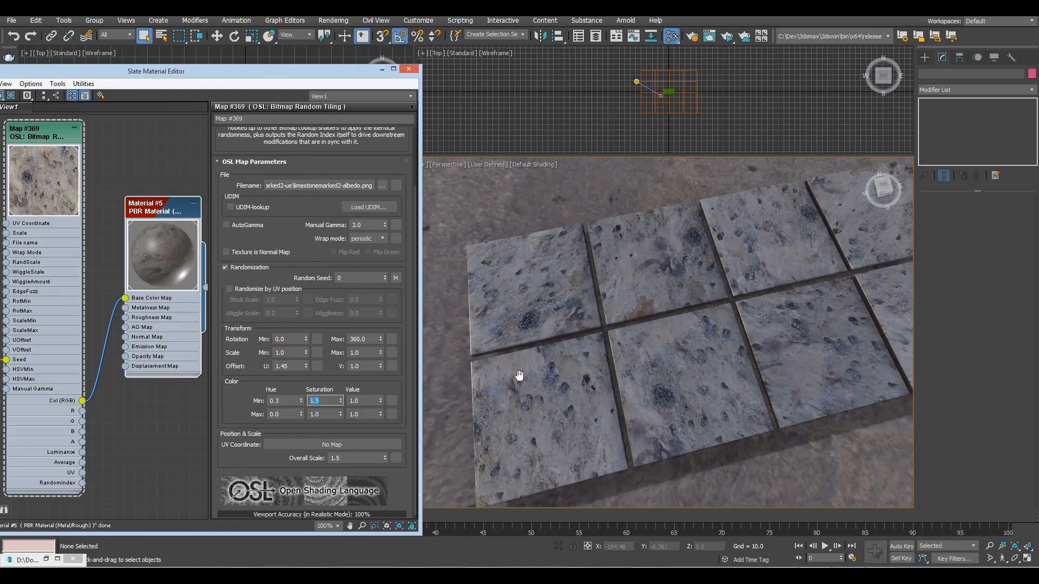
Step: Set the overall scale of the random tiling map to 0.5
middle_drag(764, 365, 731, 370)
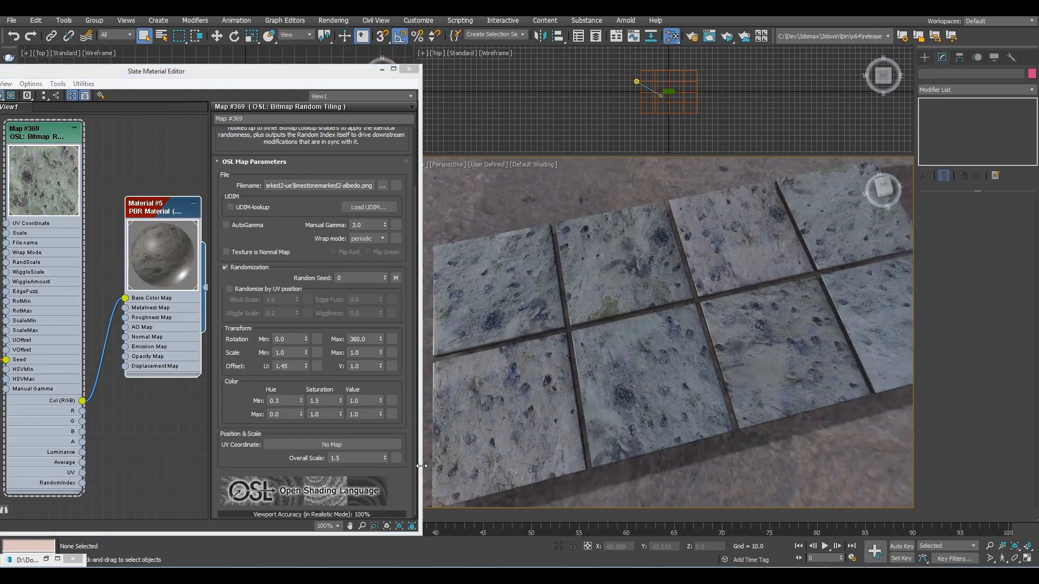
click(355, 458)
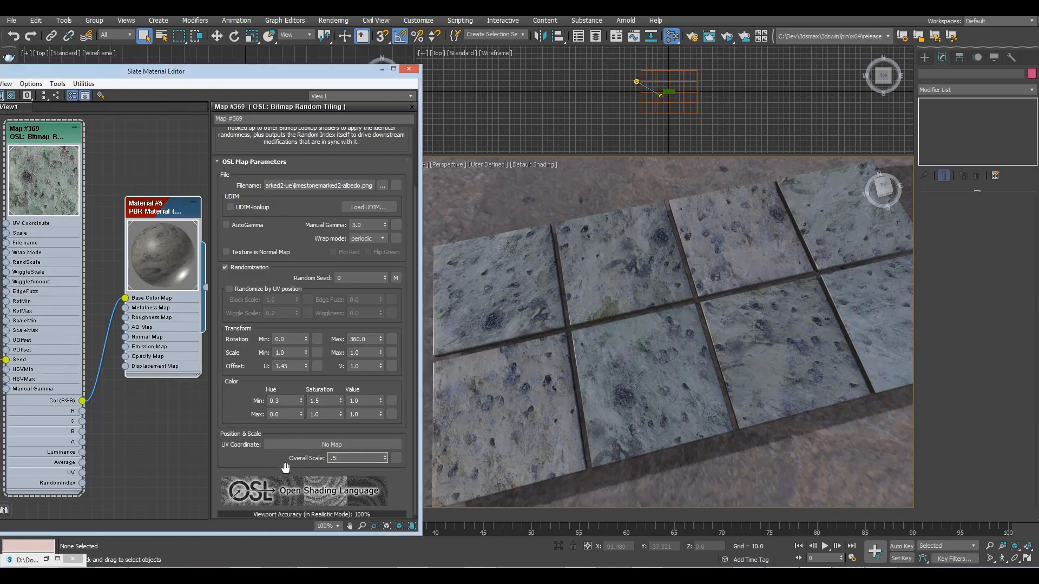
key(Return)
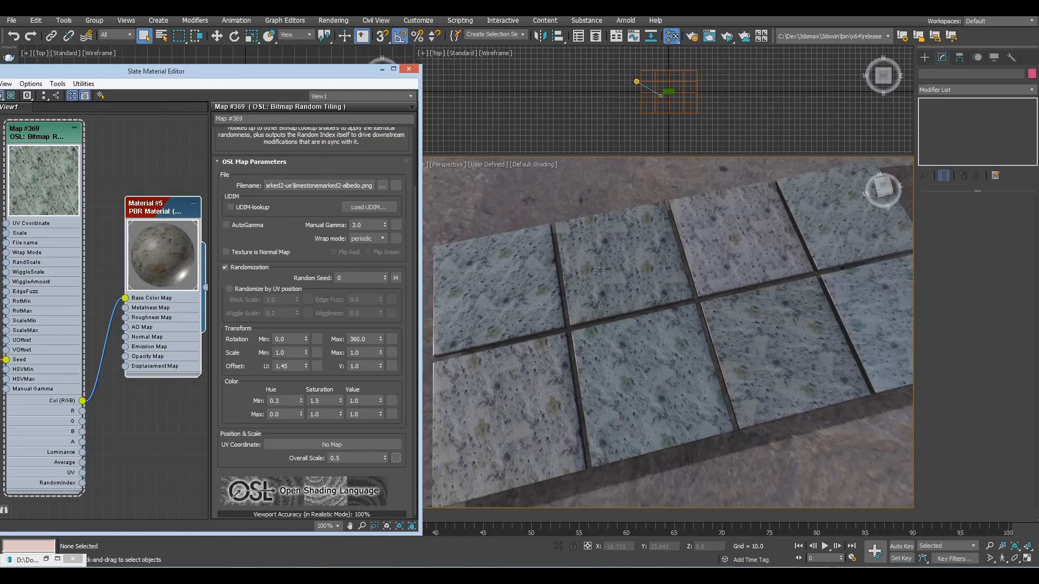
Step: Enable randomization by UV position so the texture varies within each tile
scroll(492, 442, up, 3)
scroll(575, 393, up, 4)
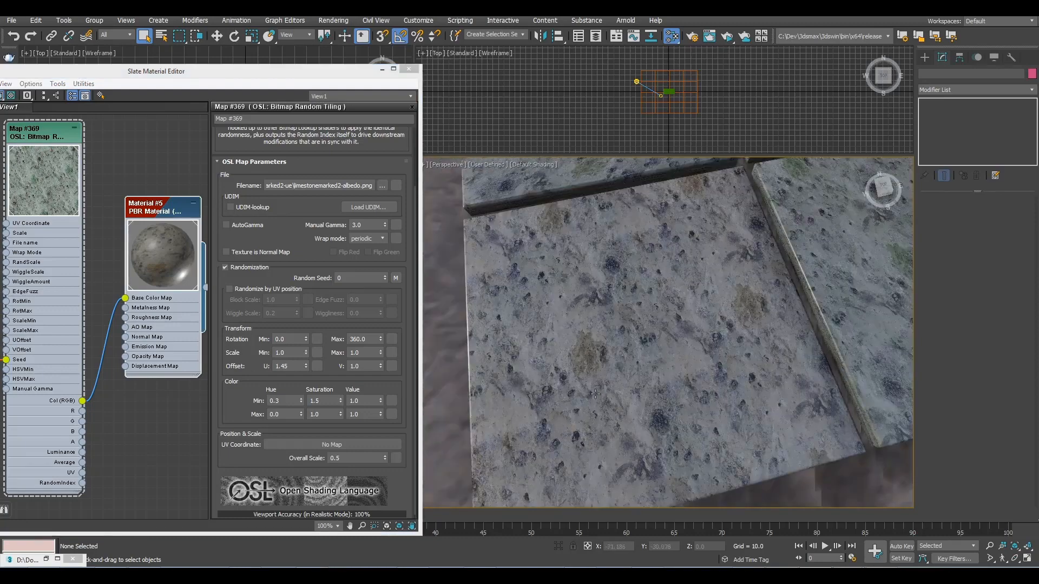
scroll(575, 393, up, 1)
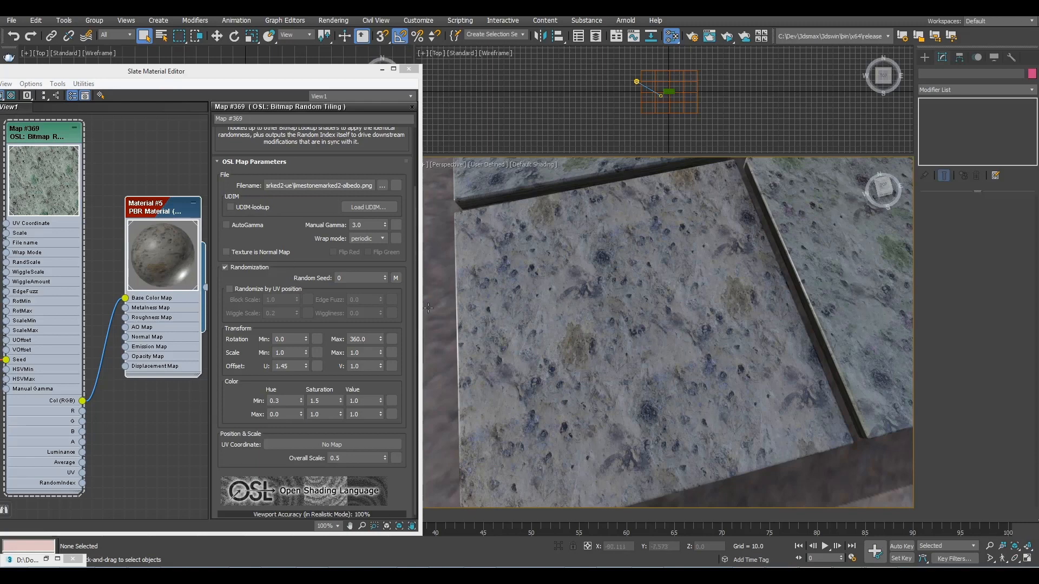
click(230, 289)
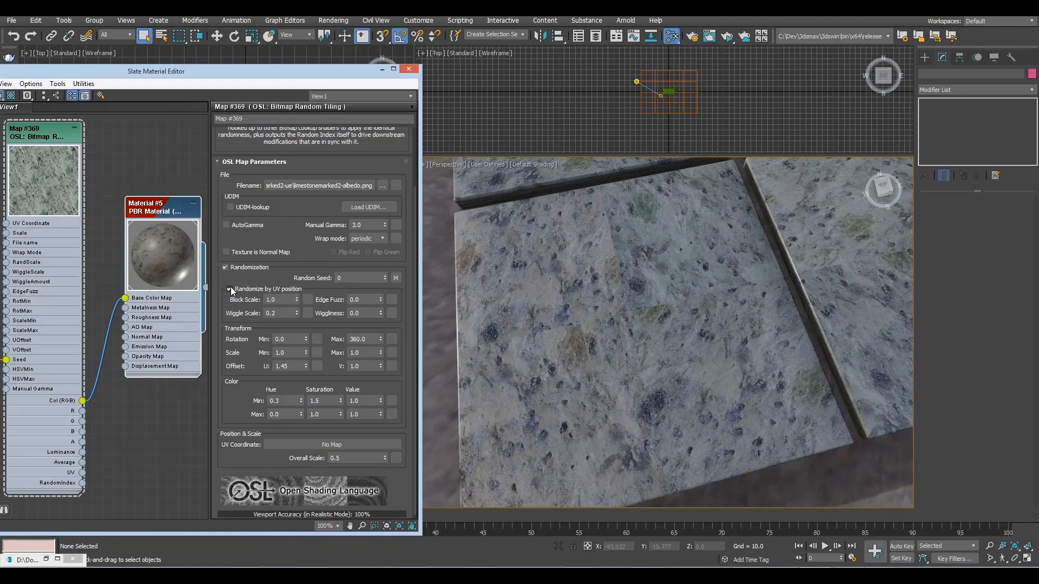
Step: Set the minimum color saturation to 2.0 to exaggerate the differences between texture blocks
scroll(777, 310, down, 4)
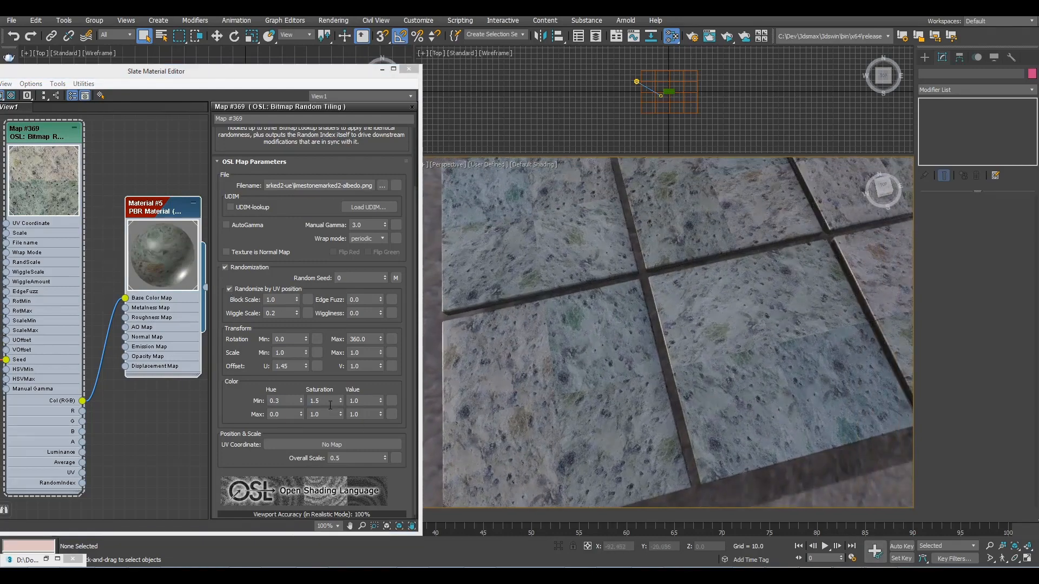
double_click(312, 401)
text(2)
key(Tab)
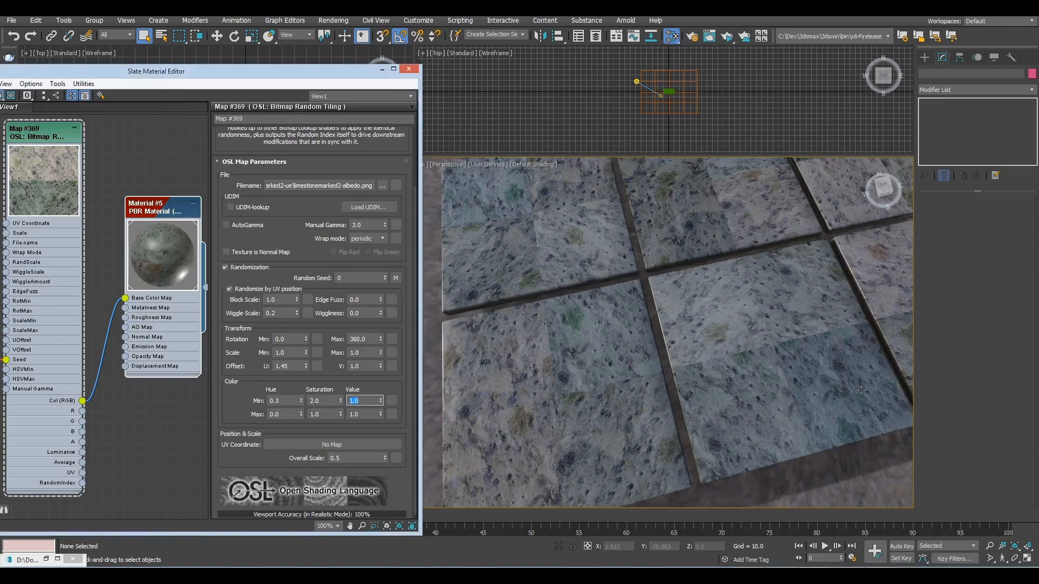
Step: Set the UV randomization's block scale to 0.5 and its wiggliness to 1.12
double_click(277, 300)
key(Return)
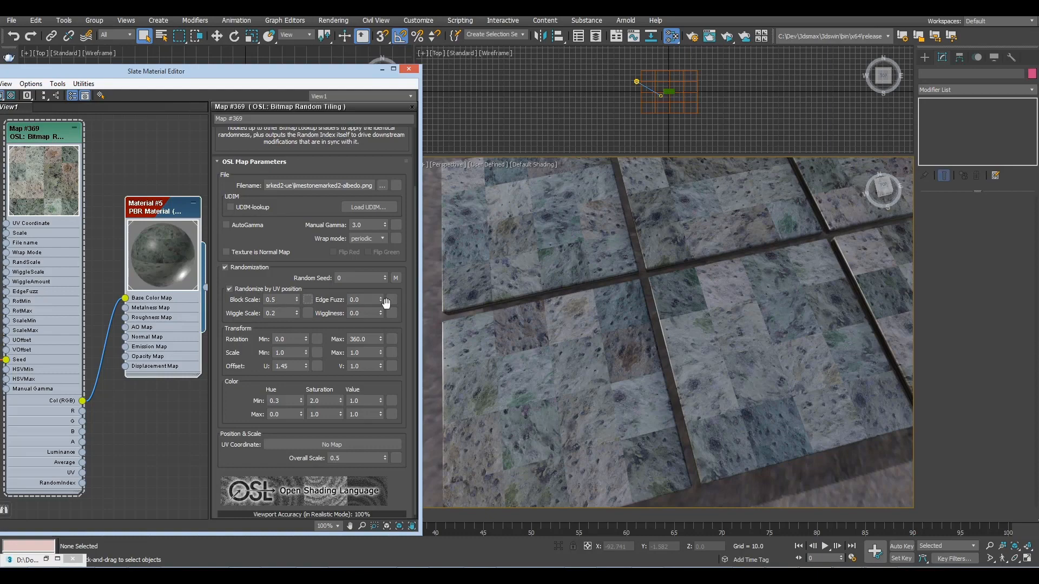
scroll(591, 348, up, 2)
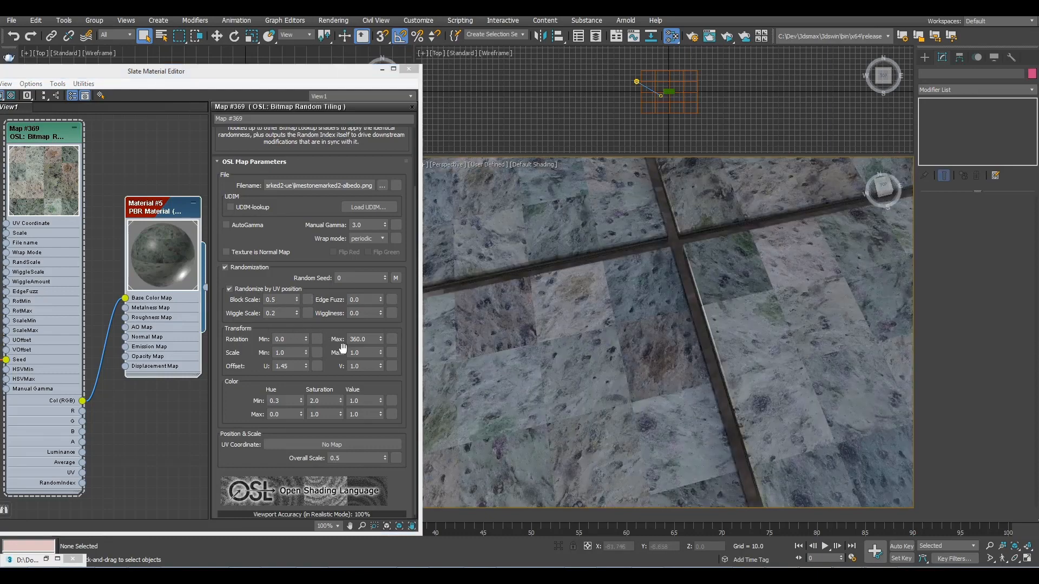
drag(381, 310, 381, 259)
Step: Set the minimum color saturation of the random tiling map to 1.2
middle_drag(547, 428, 591, 393)
scroll(617, 379, down, 3)
alt+middle_drag(774, 347, 641, 370)
click(332, 401)
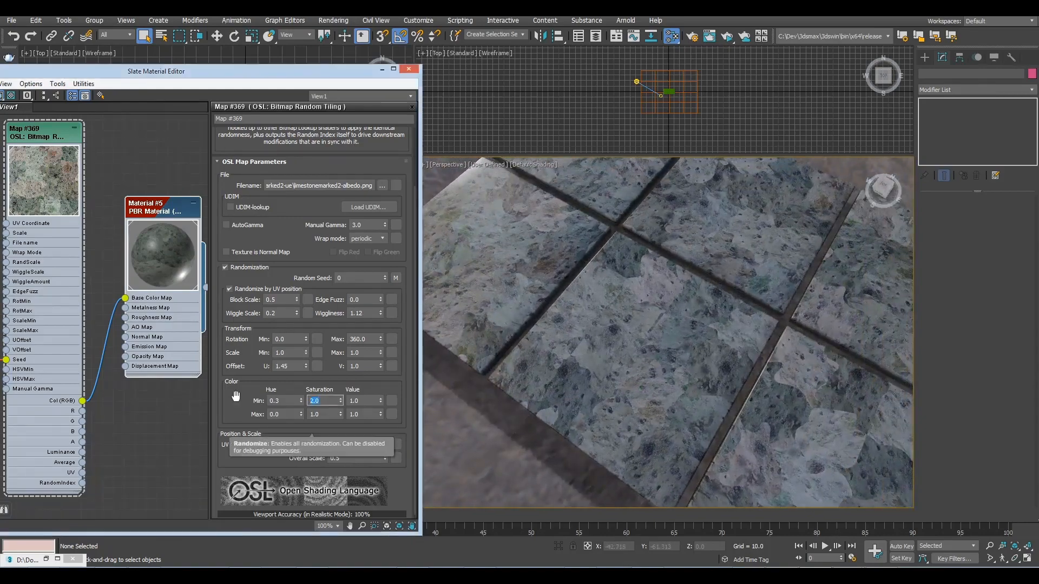
text(1.2)
key(Tab)
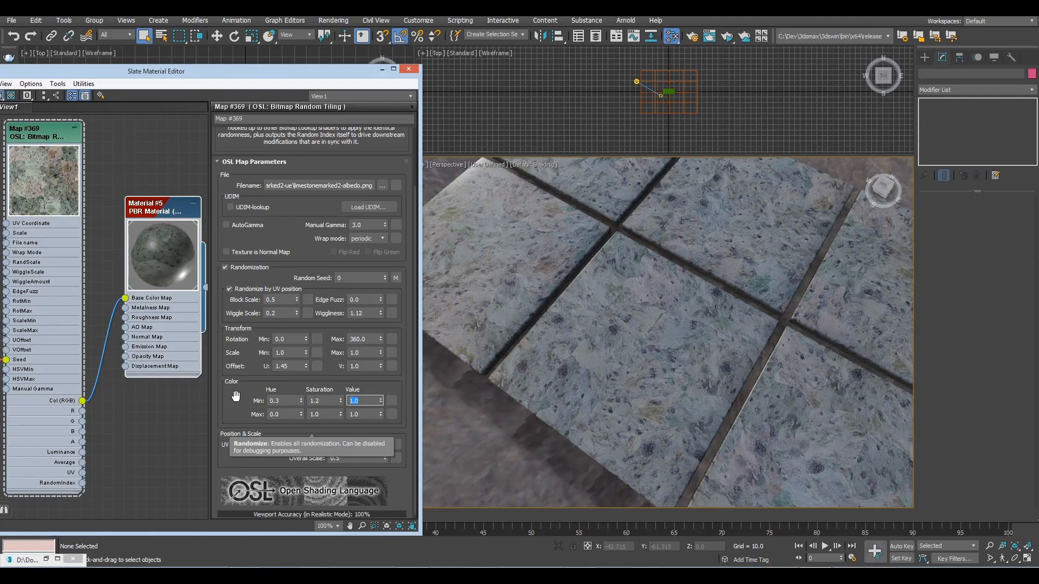
Step: Set the maximum random scale in the map's Transform settings to 2.0
middle_drag(782, 287, 778, 330)
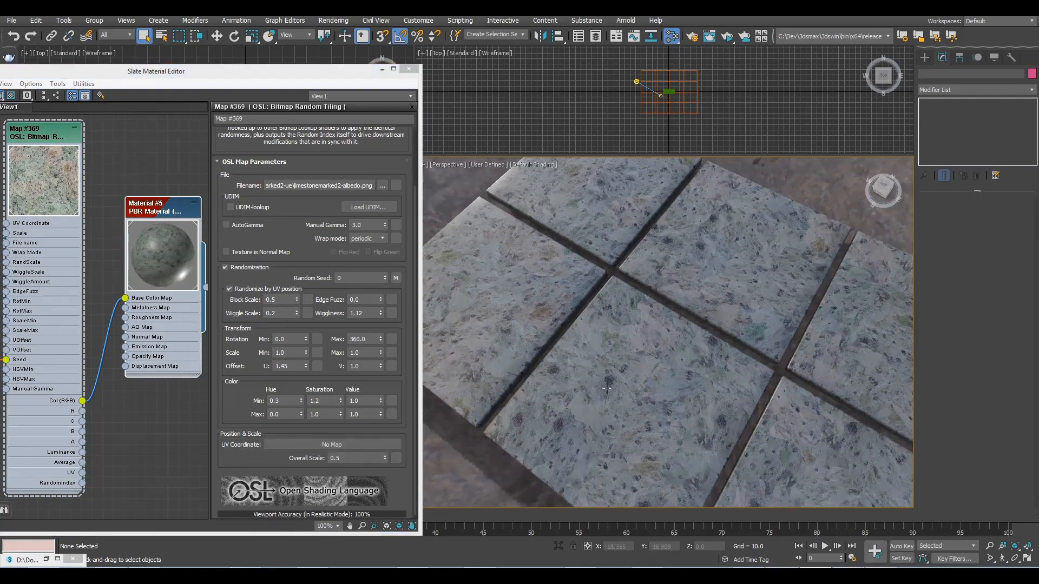
click(367, 353)
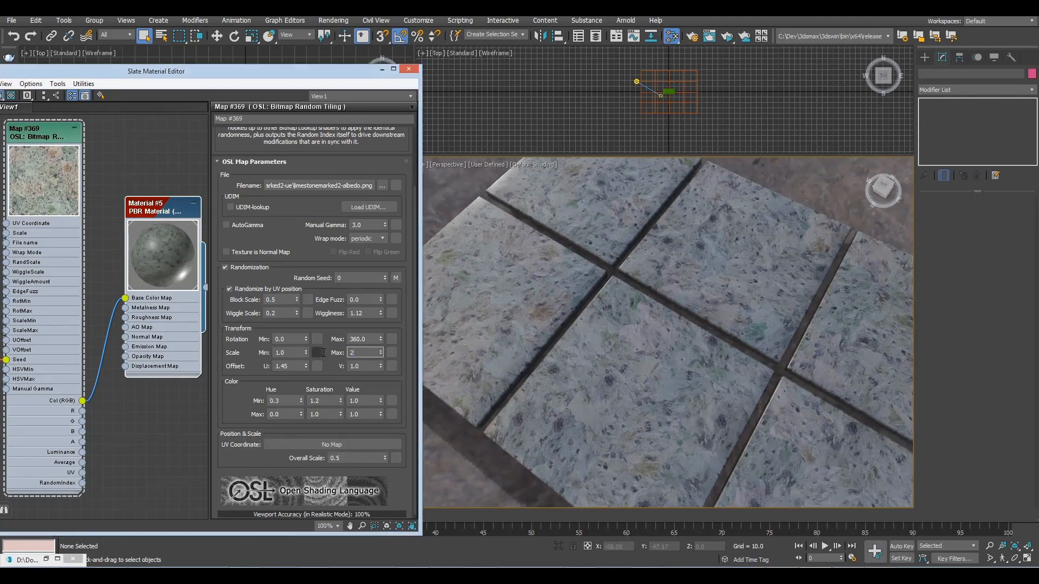
key(Return)
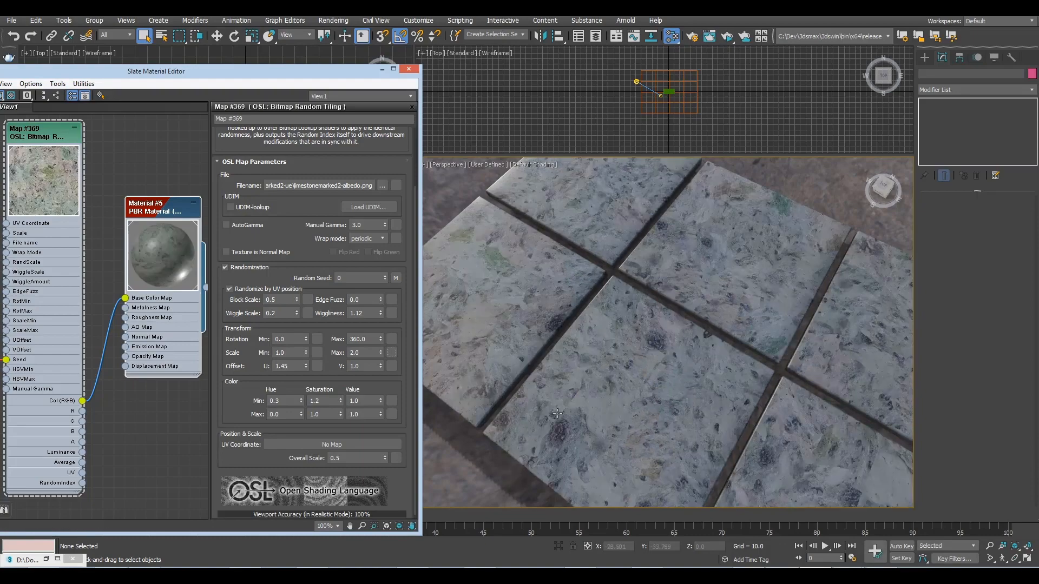
Step: Set the UV randomization's wiggle scale to 0.78 and its edge fuzz to 0.2
alt+middle_drag(491, 377, 544, 359)
scroll(551, 349, up, 8)
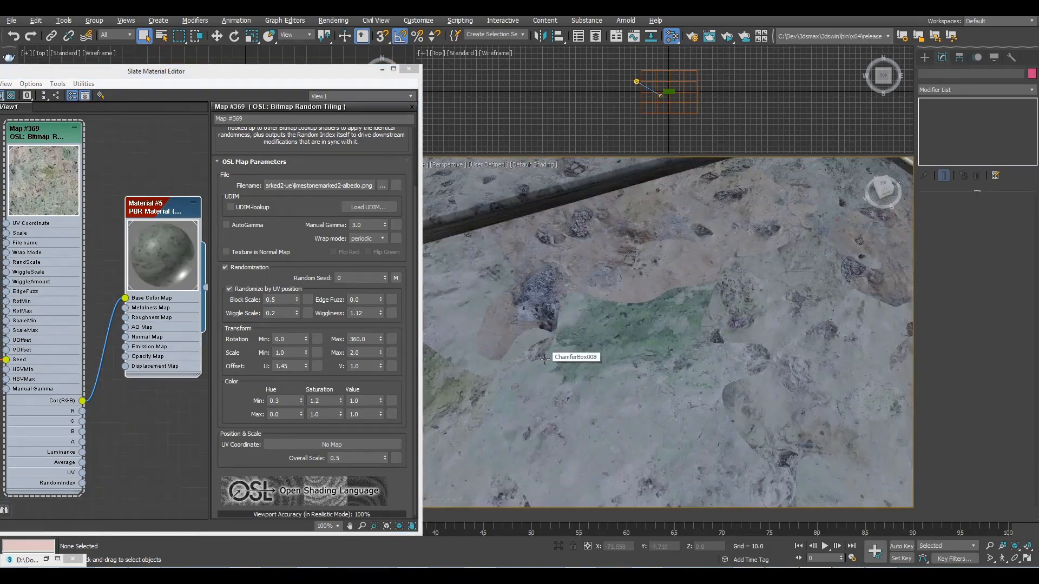
middle_drag(777, 332, 611, 294)
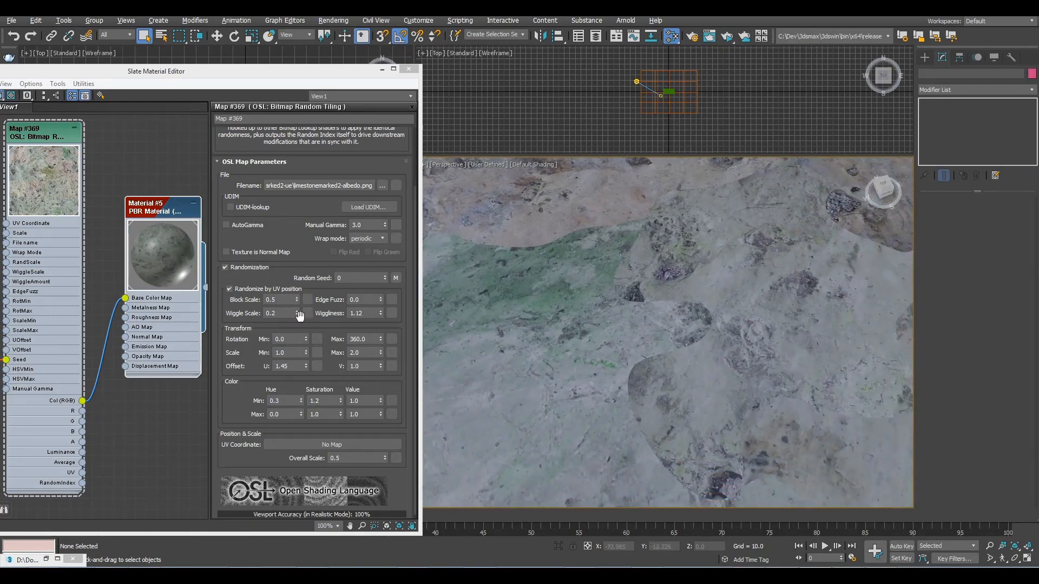
drag(297, 311, 295, 282)
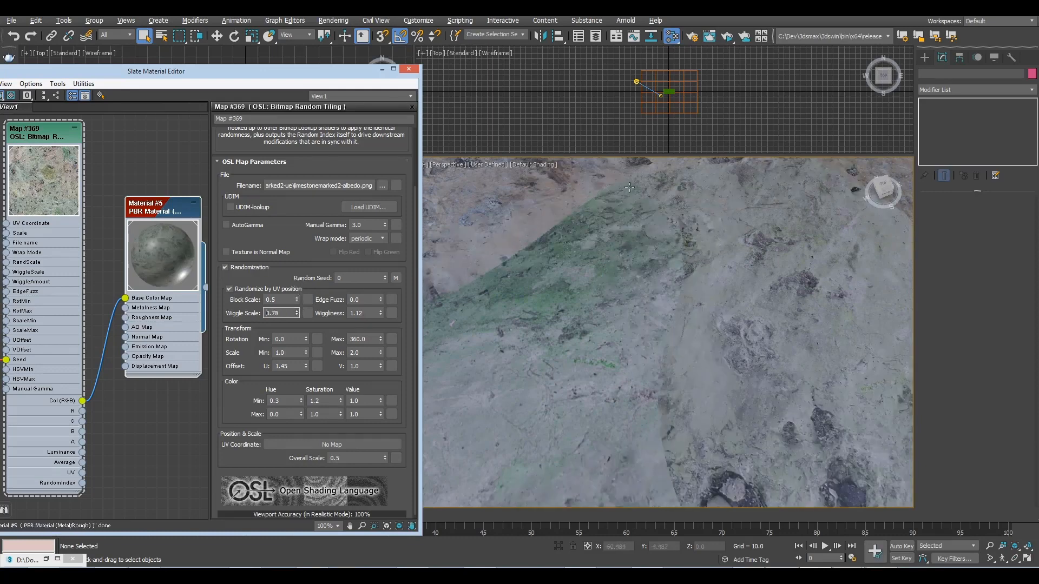
click(357, 300)
key(Tab)
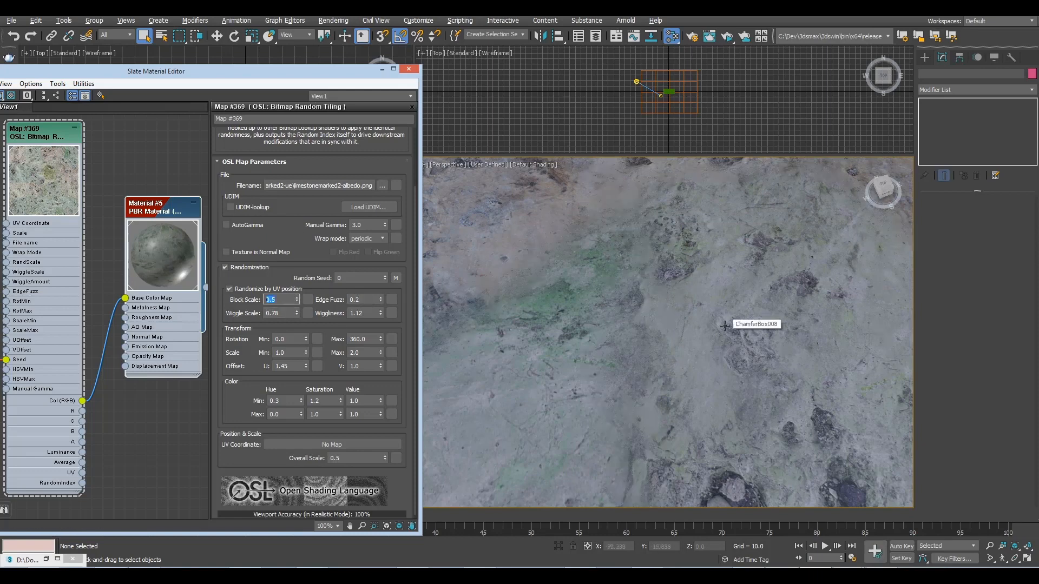
Step: Check the whole set of stone tiles in an ActiveShade preview render, and close the preview
scroll(725, 326, down, 5)
alt+middle_drag(777, 442, 863, 330)
scroll(863, 330, down, 2)
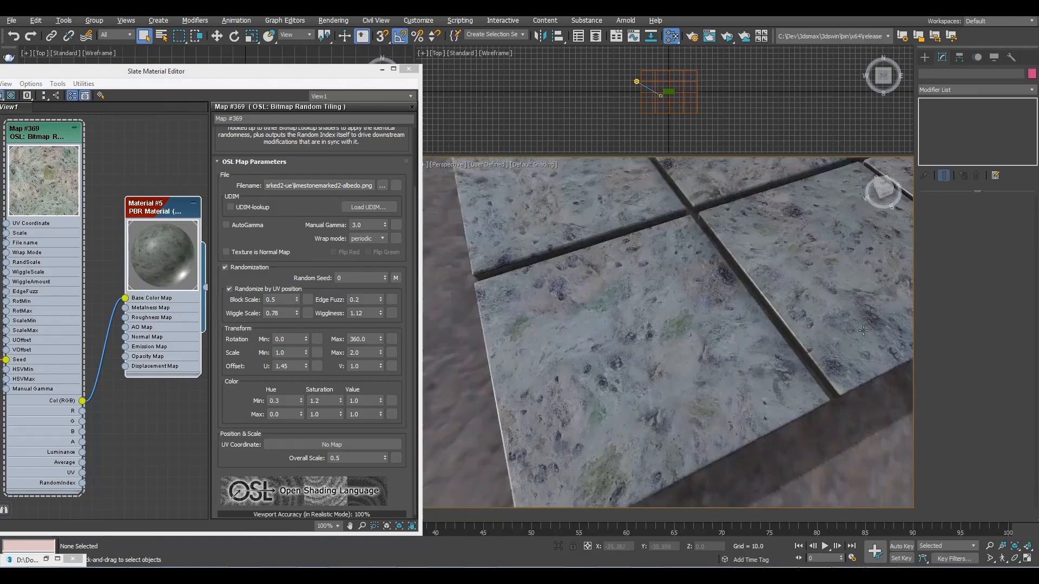
scroll(863, 331, down, 3)
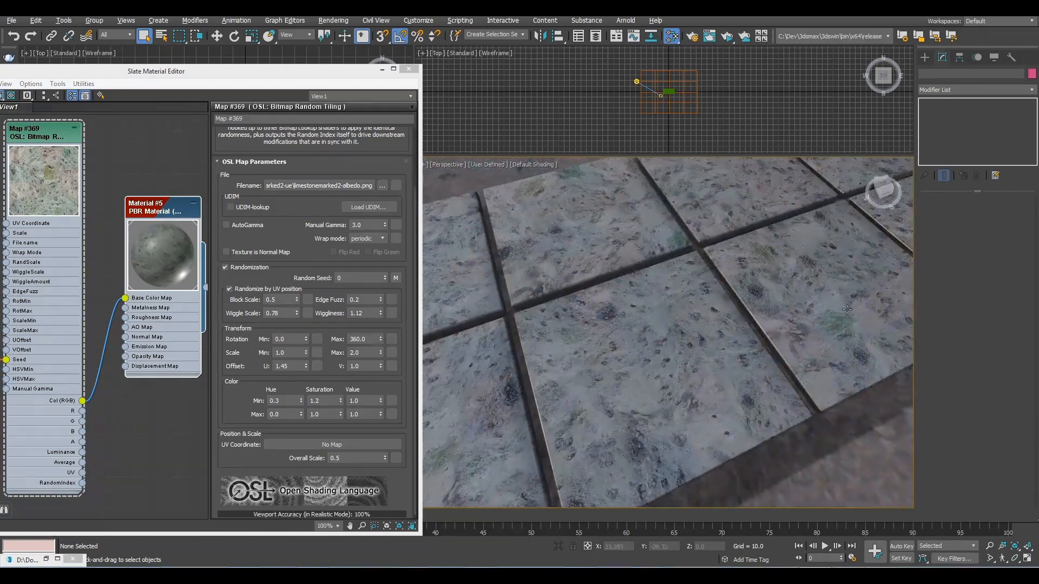
alt+middle_drag(847, 309, 672, 397)
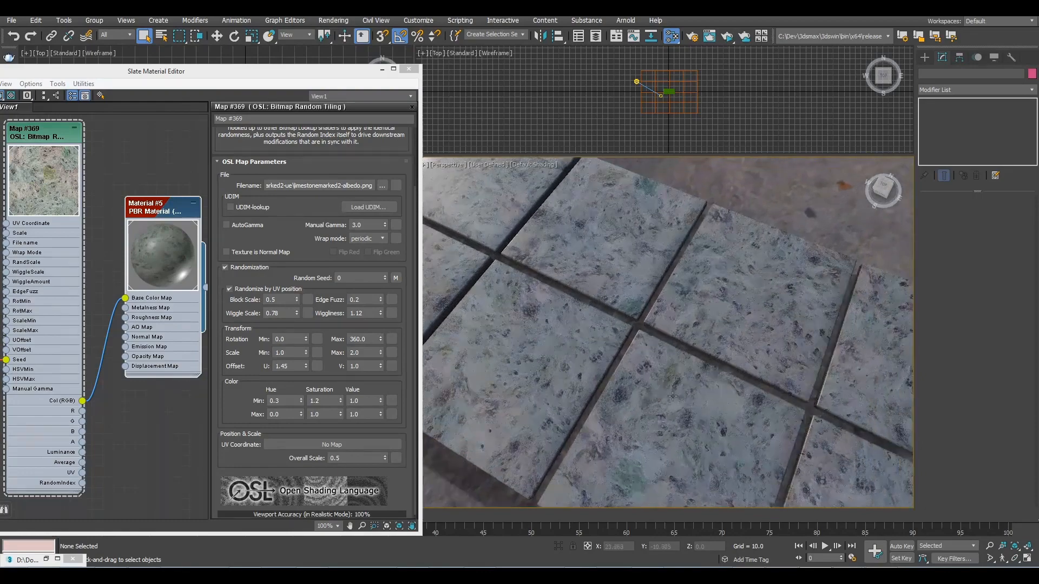
alt+middle_drag(748, 439, 701, 371)
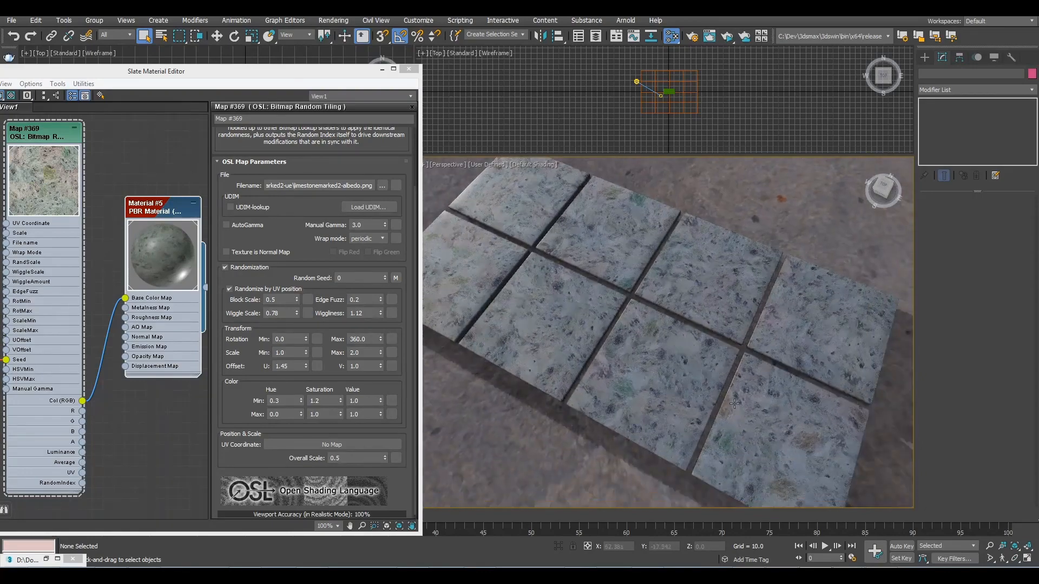
click(729, 42)
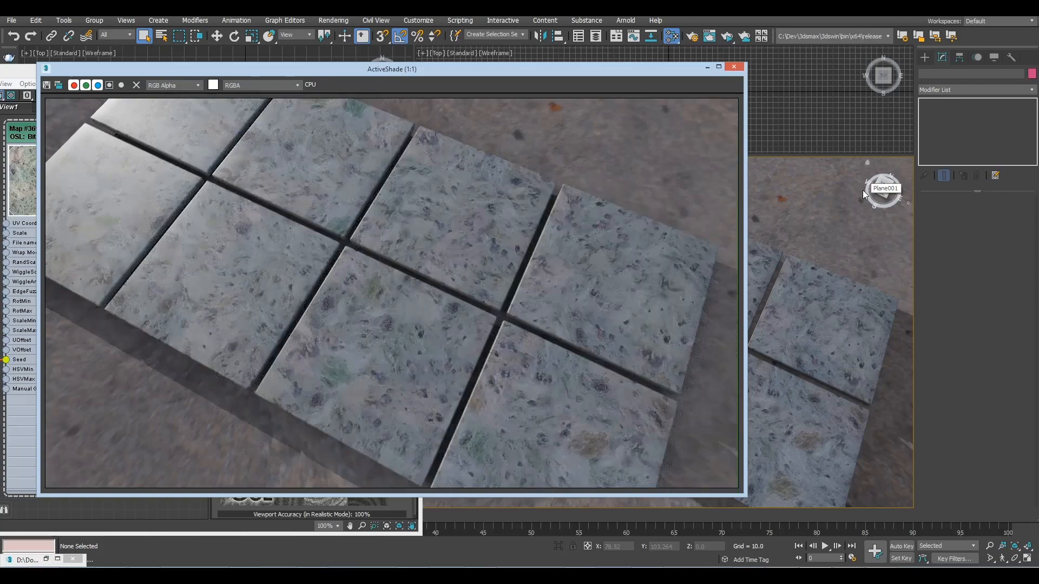
click(734, 67)
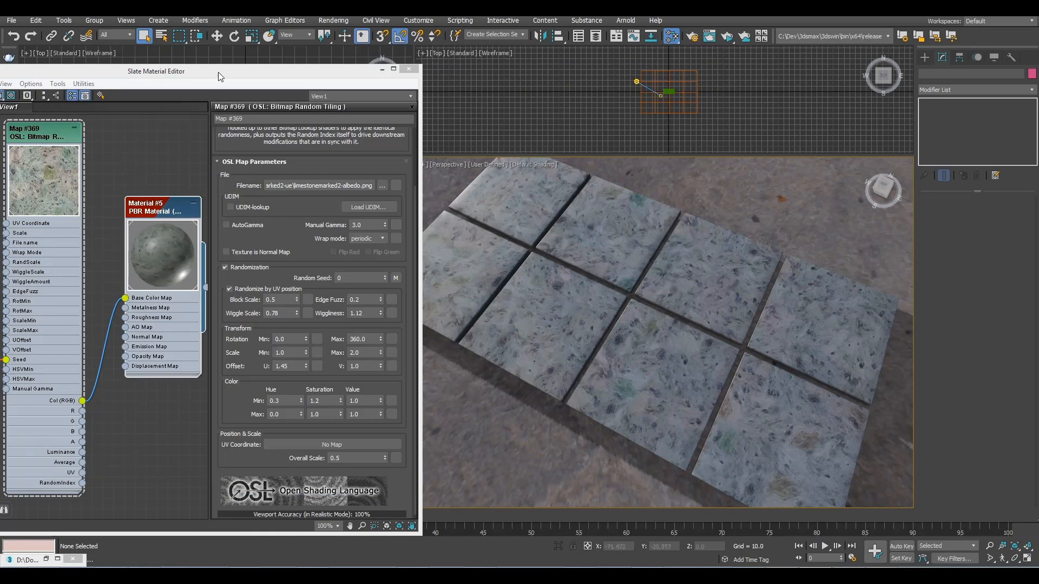
Step: Replace the random tiling map's bitmap with limestonemarked2-normal-dx.png
alt+middle_drag(604, 395, 699, 414)
click(28, 133)
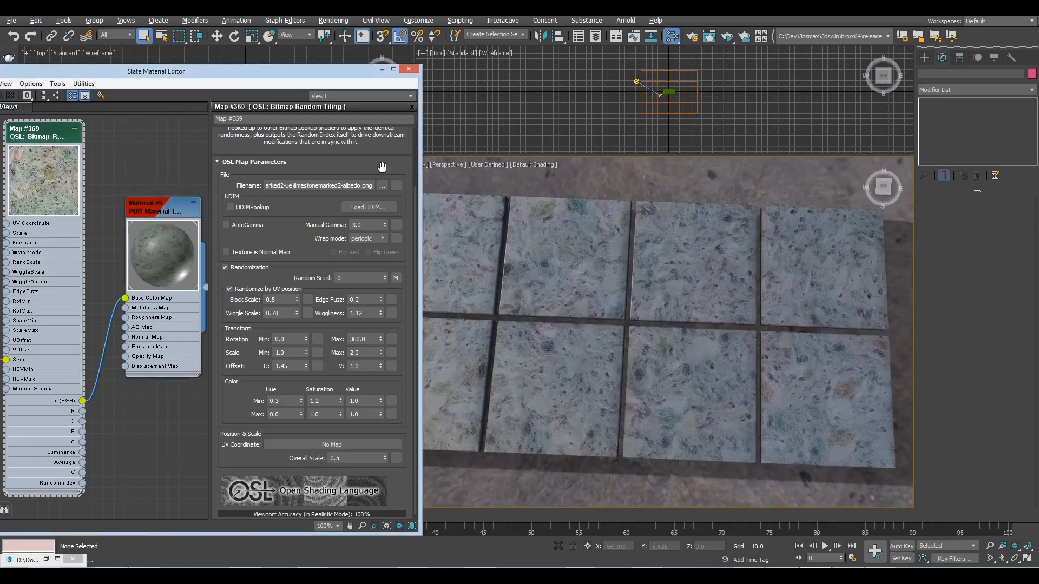
click(382, 186)
click(361, 109)
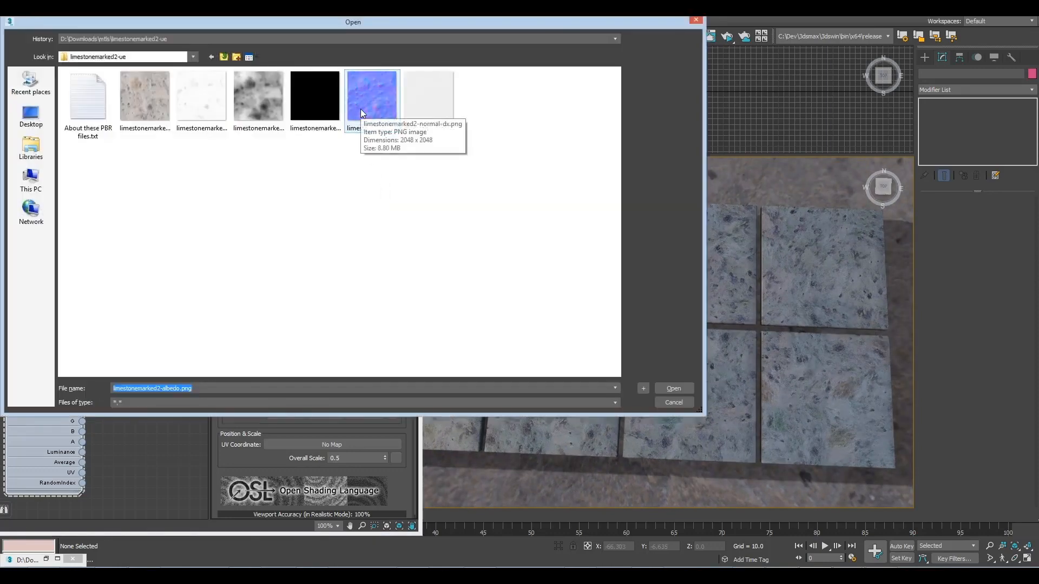
click(671, 389)
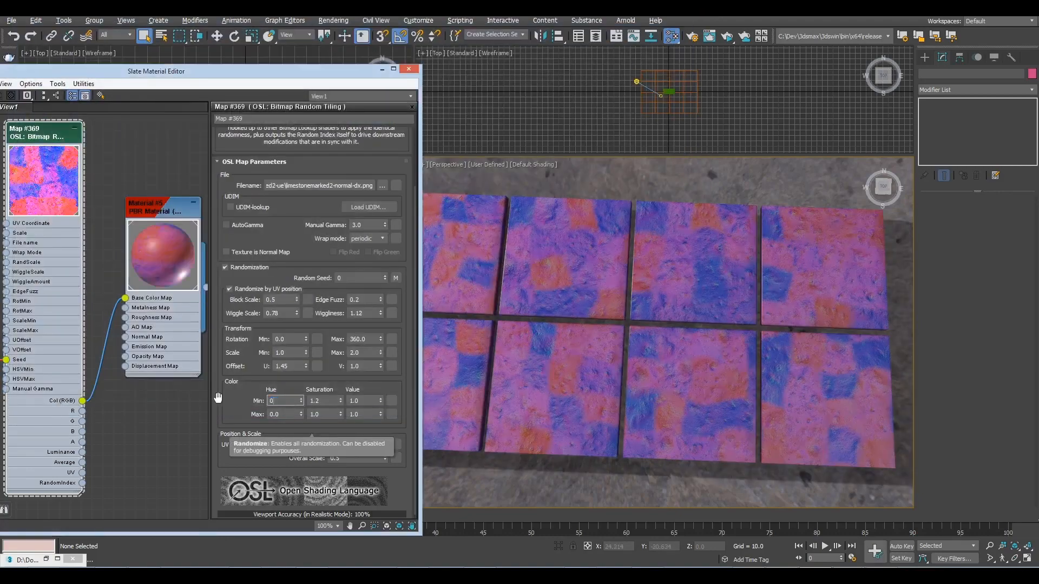
Step: Set the map's minimum hue to 0 and minimum saturation to 1.0, and reroute its color output from Base Color Map to Normal Map
key(Tab)
text(1)
key(Tab)
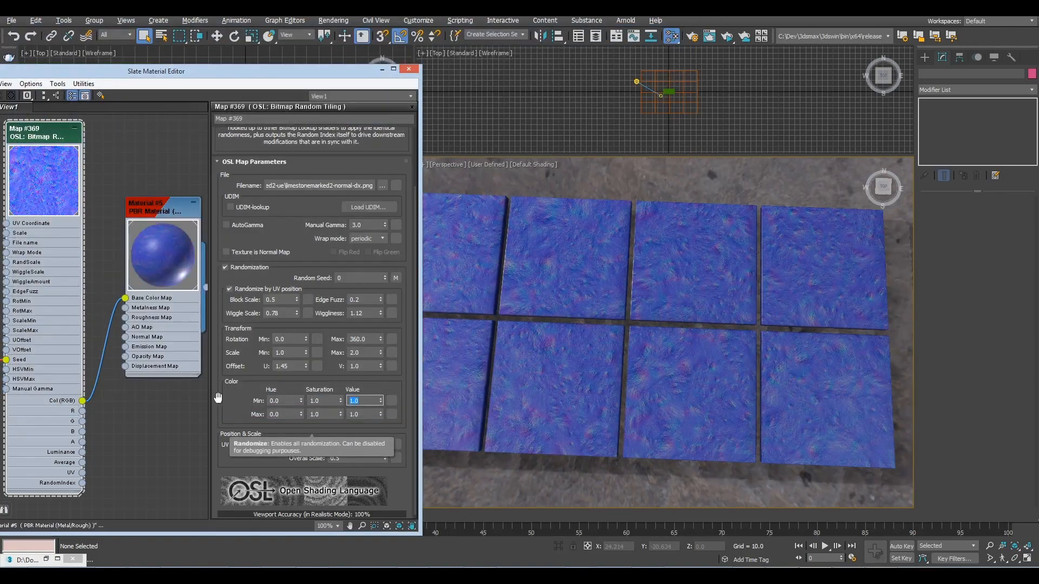
drag(125, 302, 125, 337)
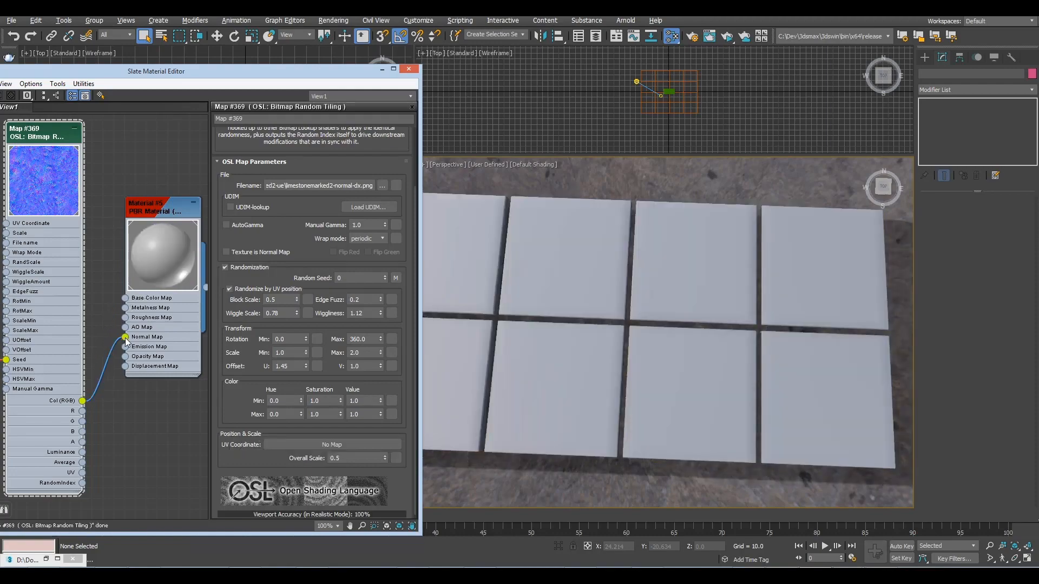
Step: Move the photometric light farther away from the tiles in the Top view to judge the surface relief
alt+middle_drag(591, 325, 682, 206)
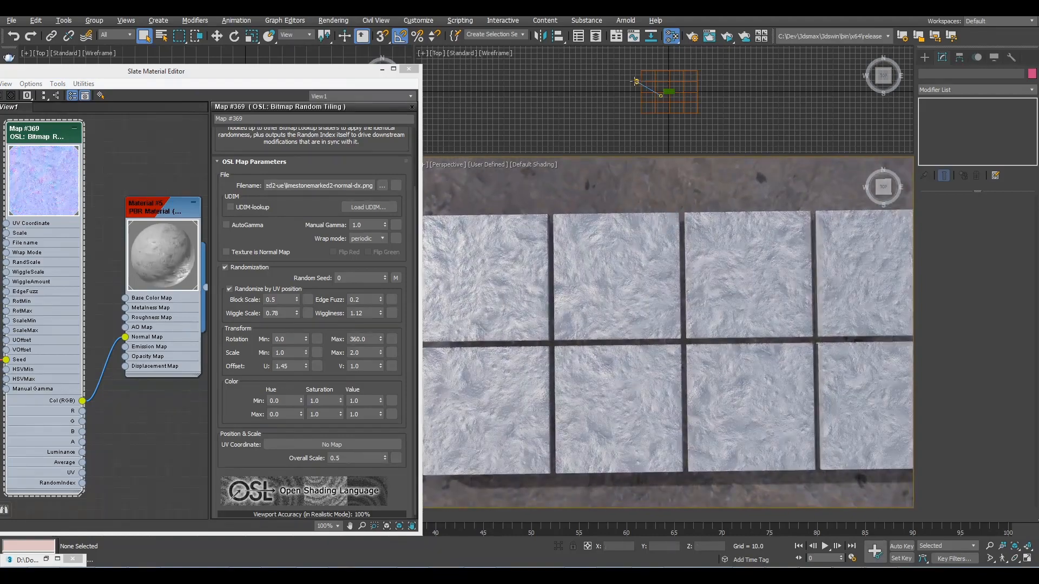
click(636, 82)
key(w)
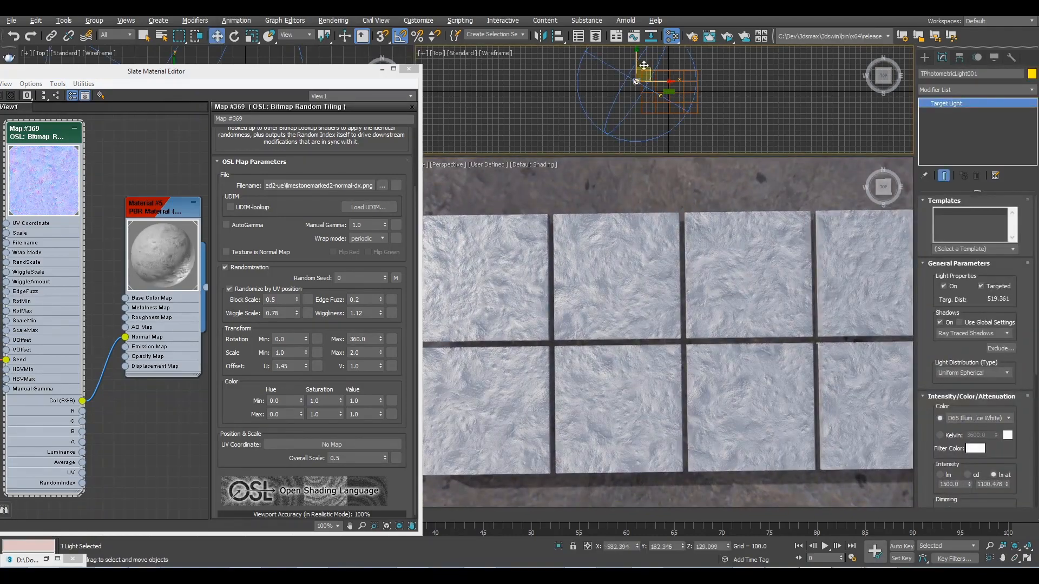
mouse_move(643, 71)
mouse_down()
mouse_move(705, 62)
mouse_move(741, 100)
mouse_move(677, 128)
mouse_move(663, 87)
mouse_move(703, 76)
mouse_move(652, 66)
mouse_move(633, 81)
mouse_move(713, 61)
mouse_move(629, 61)
mouse_up()
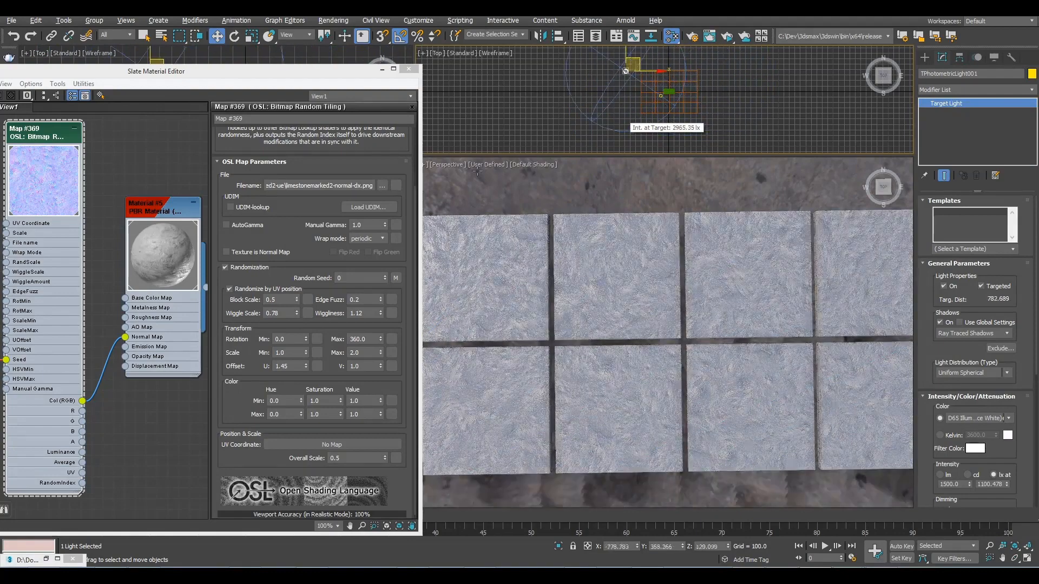
Step: Enable Texture is Normal Map on the random tiling map and reposition the photometric light to check the corrected relief
click(226, 252)
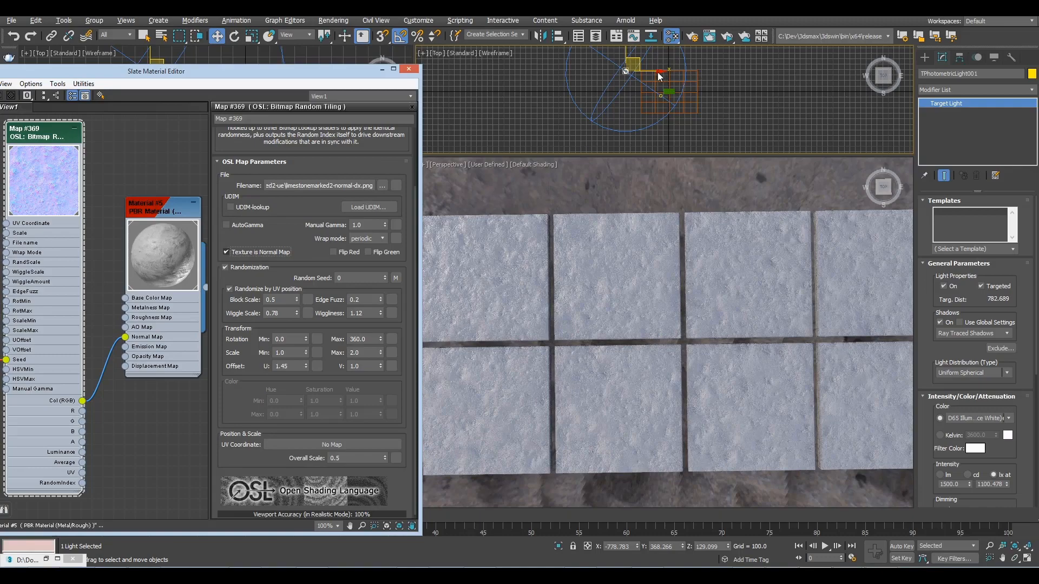
click(641, 64)
drag(638, 63, 664, 54)
alt+middle_drag(641, 246, 729, 244)
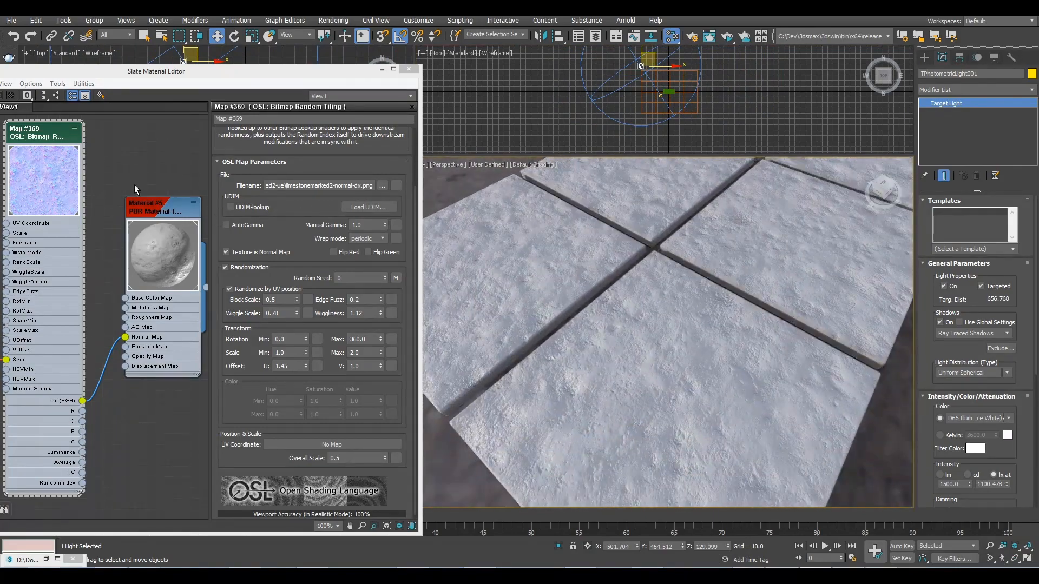
Step: Make room in the node view and add an OSL Bitmap Lookup map that loads limestonemarked2-albedo.png
drag(136, 202, 212, 185)
drag(216, 78, 326, 59)
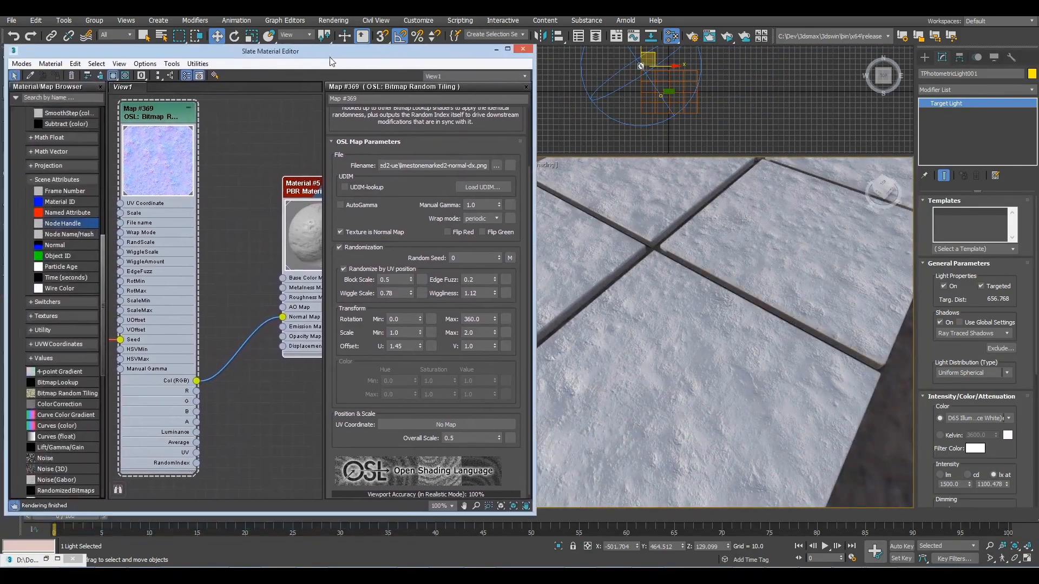
drag(41, 386, 239, 164)
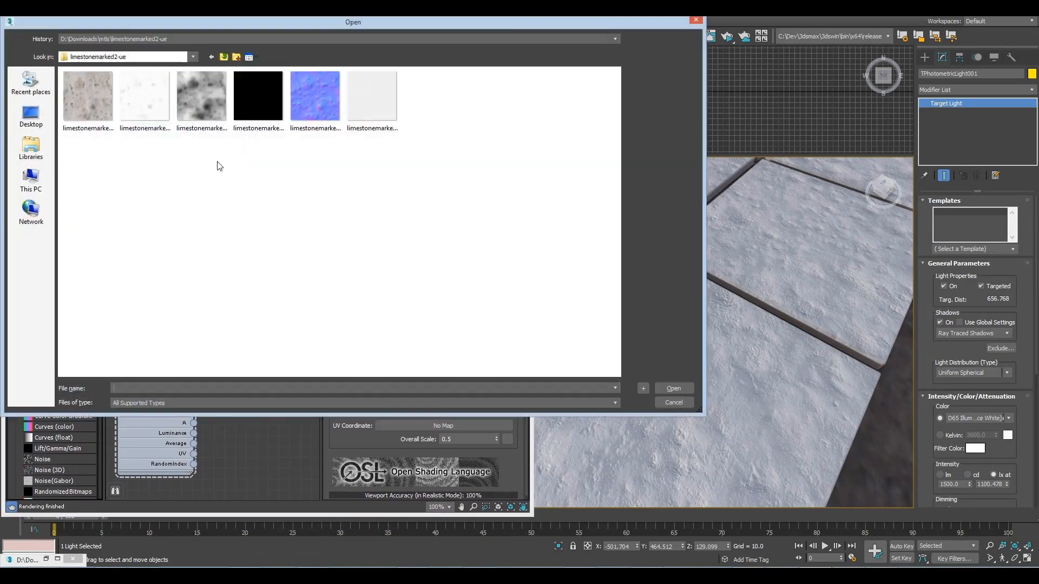
click(76, 106)
click(674, 390)
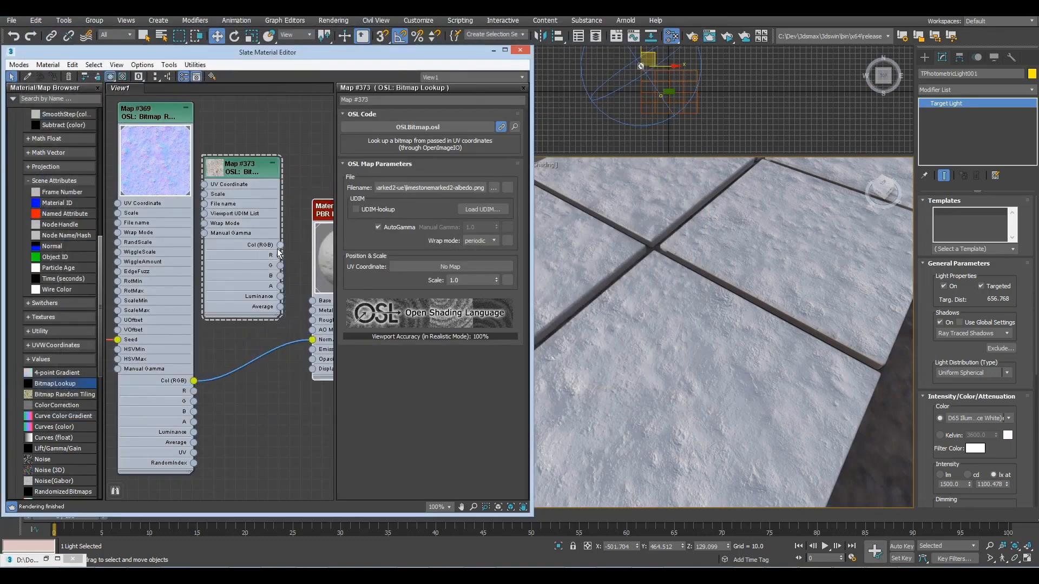
Step: Connect the albedo Bitmap Lookup's color output to the PBR material's Base Color Map, and tidy the node's placement
drag(312, 307, 313, 302)
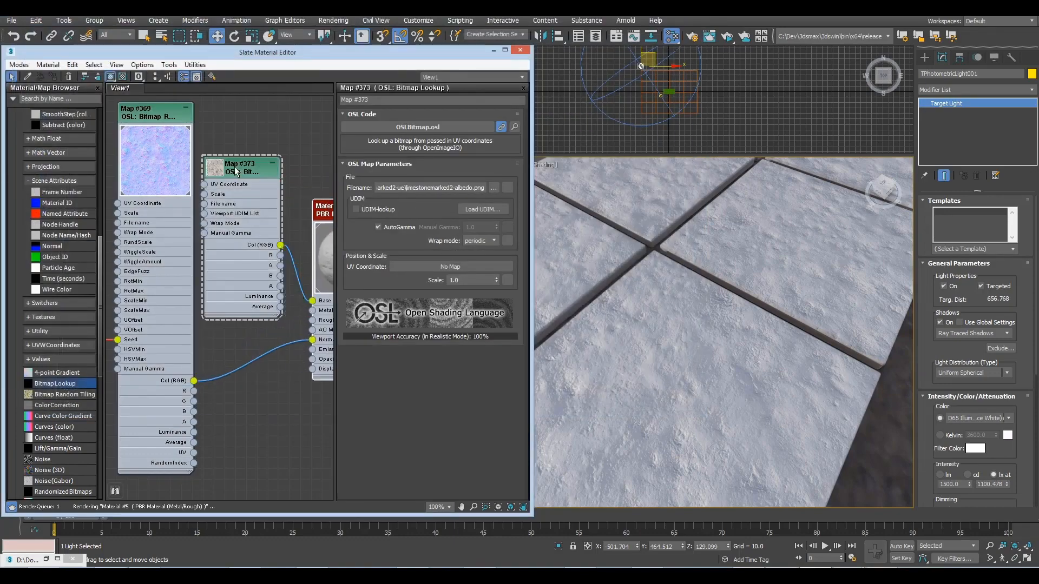
drag(235, 171, 246, 181)
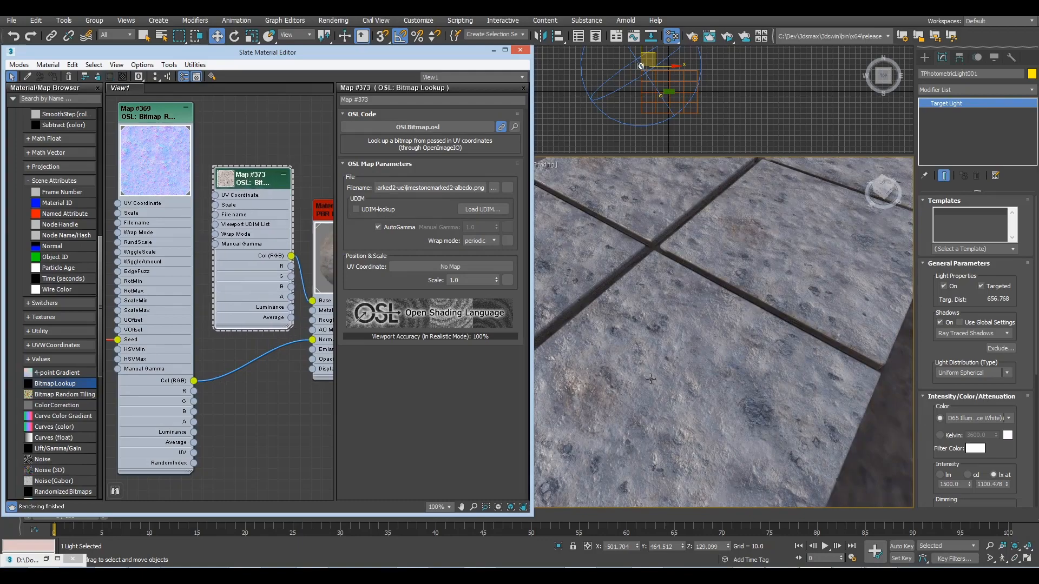
alt+middle_drag(763, 442, 733, 381)
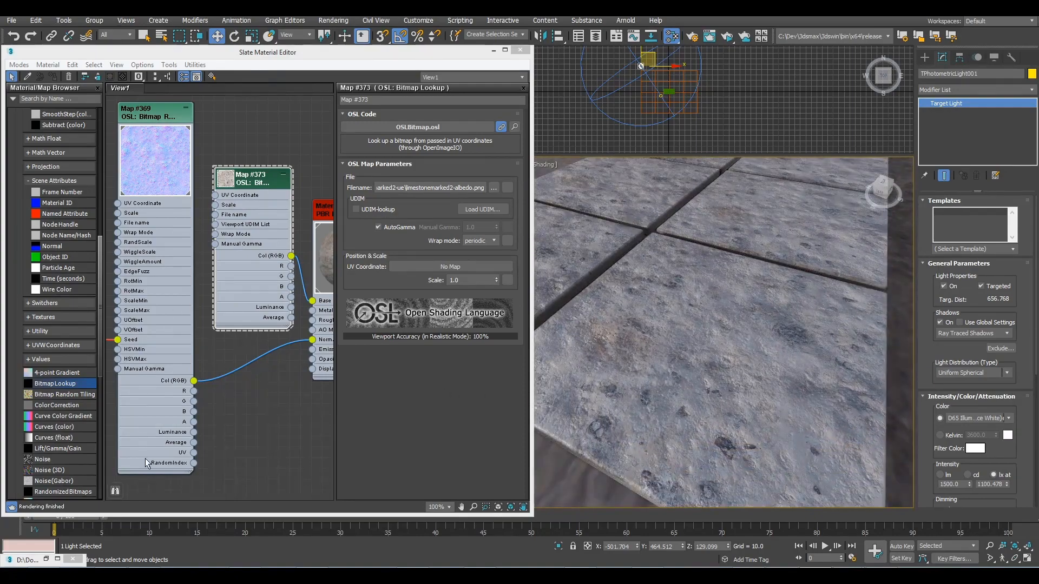
Step: Feed the random tiling map's UV output into the albedo lookup's UV Coordinate and check the tiles from several angles
drag(193, 453, 214, 196)
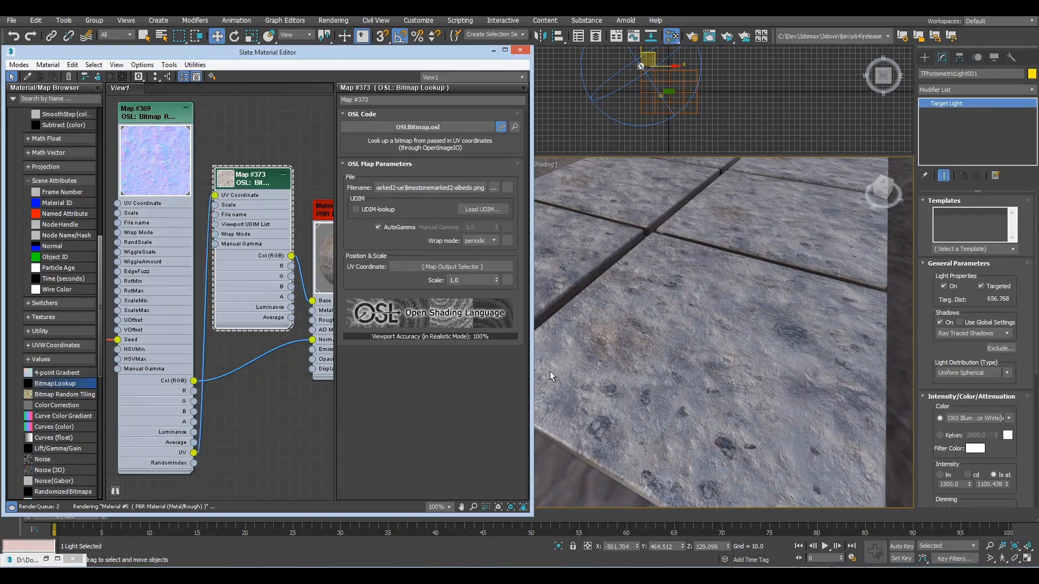
alt+middle_drag(779, 381, 854, 421)
scroll(687, 349, down, 2)
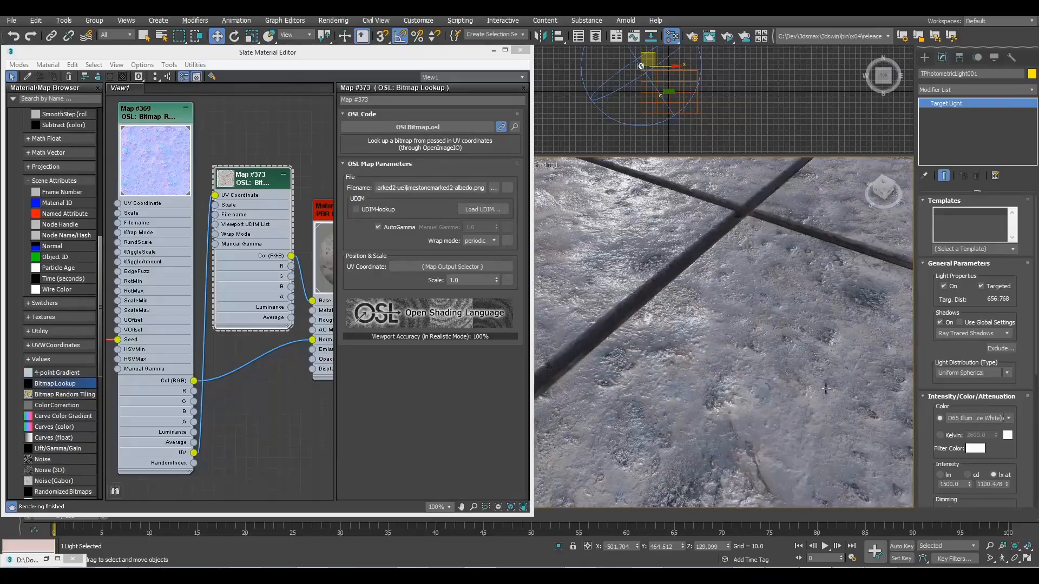
alt+middle_drag(688, 349, 749, 419)
scroll(698, 345, down, 3)
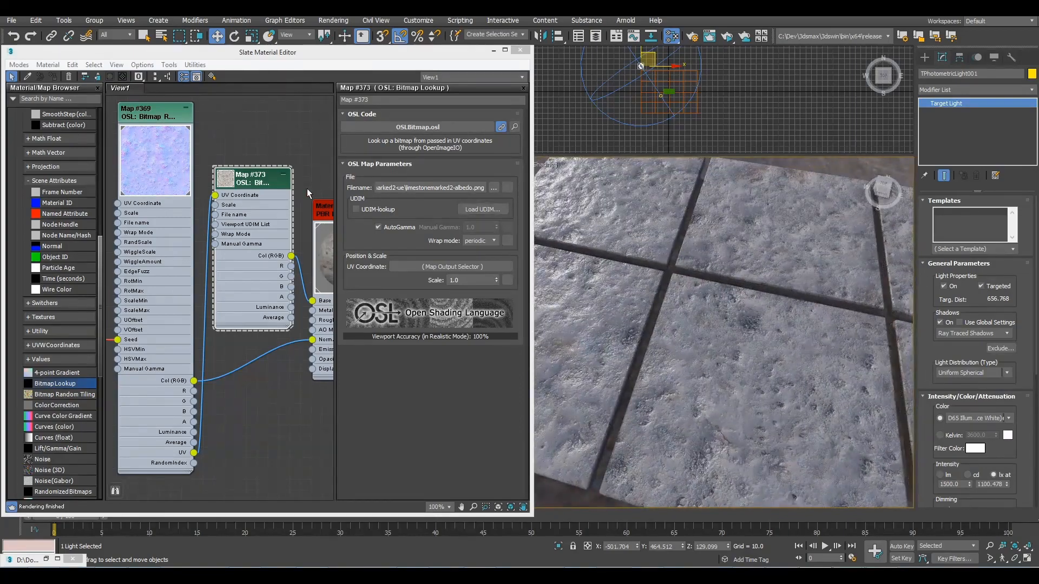
Step: Duplicate the albedo lookup for limestonemarked2-rough.png with manual gamma 1.0, and feed its Average output into the material's Roughness Map
click(235, 262)
scroll(234, 262, down, 5)
middle_drag(234, 262, 221, 241)
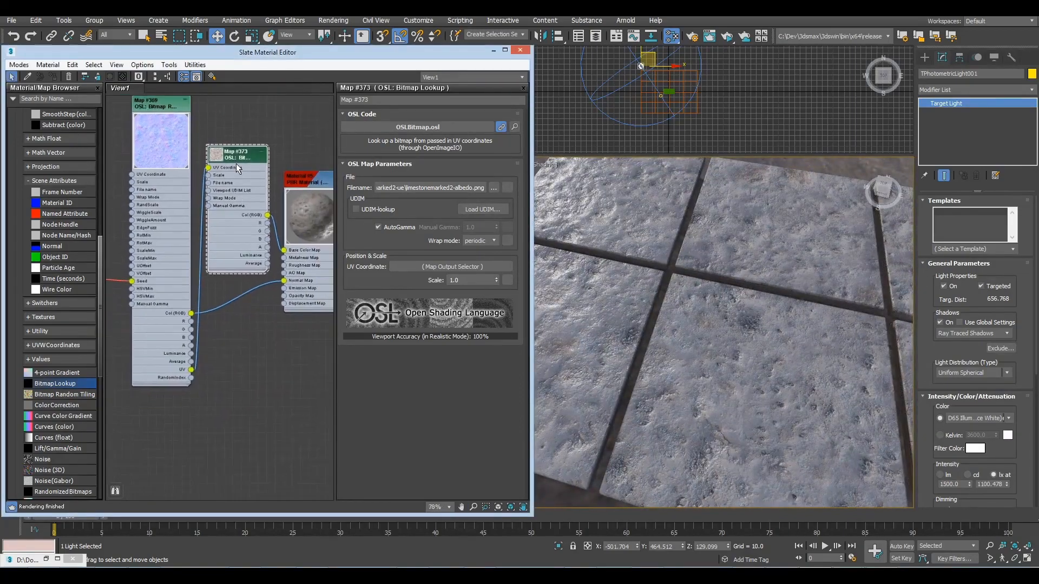
shift+drag(237, 168, 238, 339)
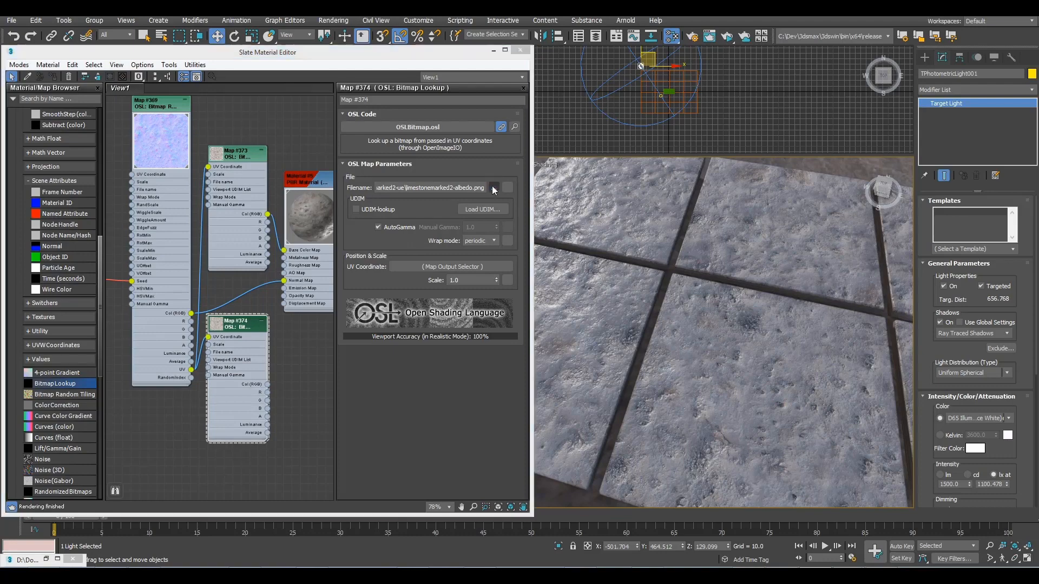
click(494, 188)
click(428, 100)
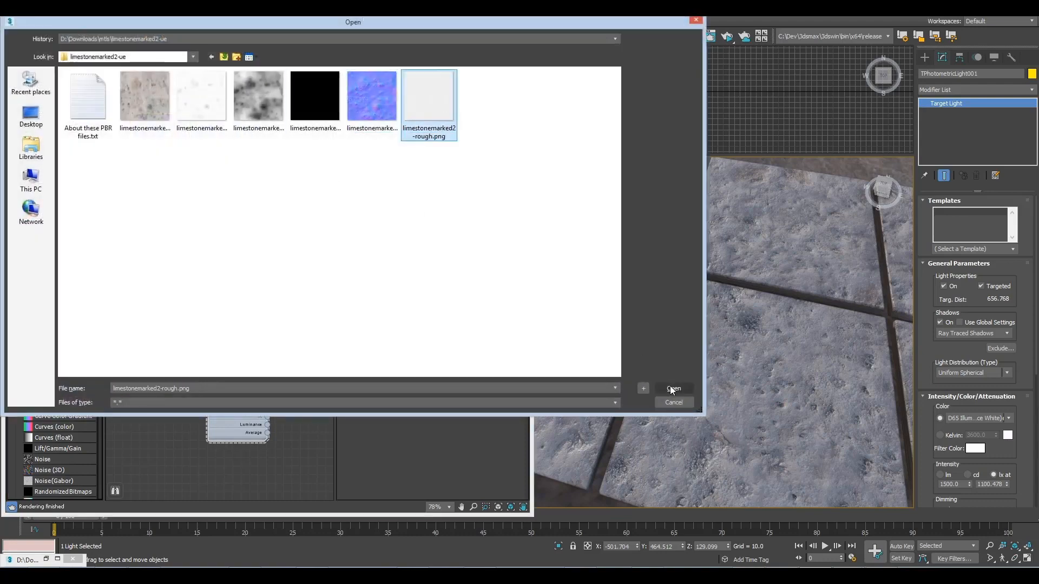
click(673, 388)
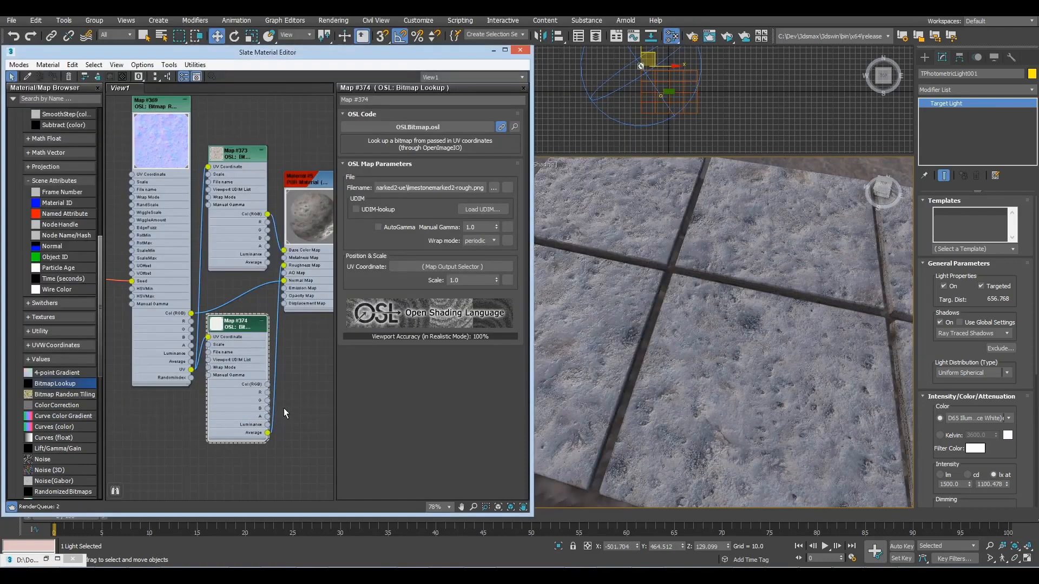
Step: Duplicate the roughness lookup for limestonemarked2-ao.png and connect its Average output to the material's AO Map
middle_drag(284, 408, 238, 324)
shift+drag(195, 246, 201, 392)
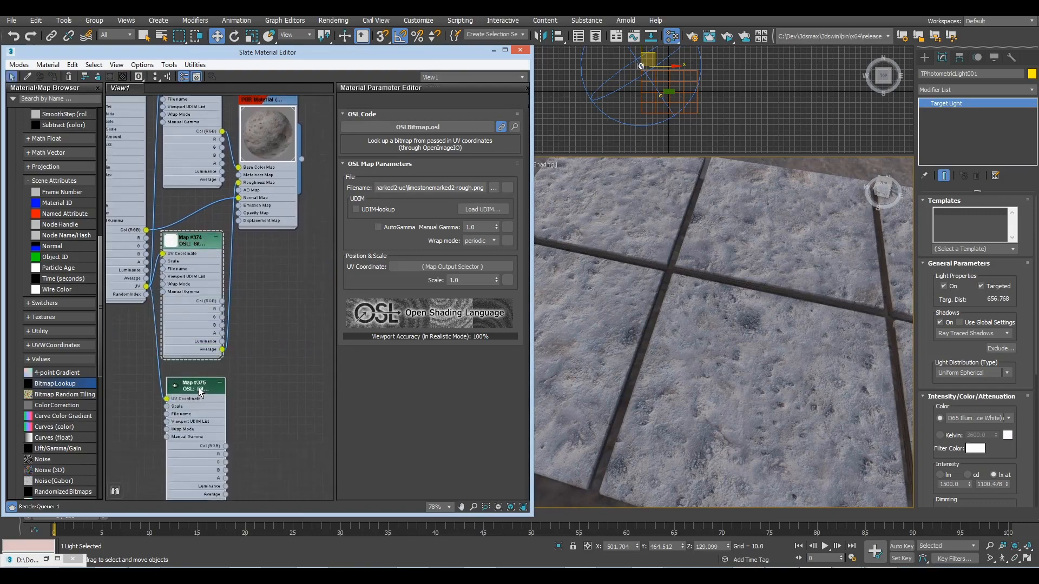
double_click(195, 385)
click(494, 188)
click(202, 101)
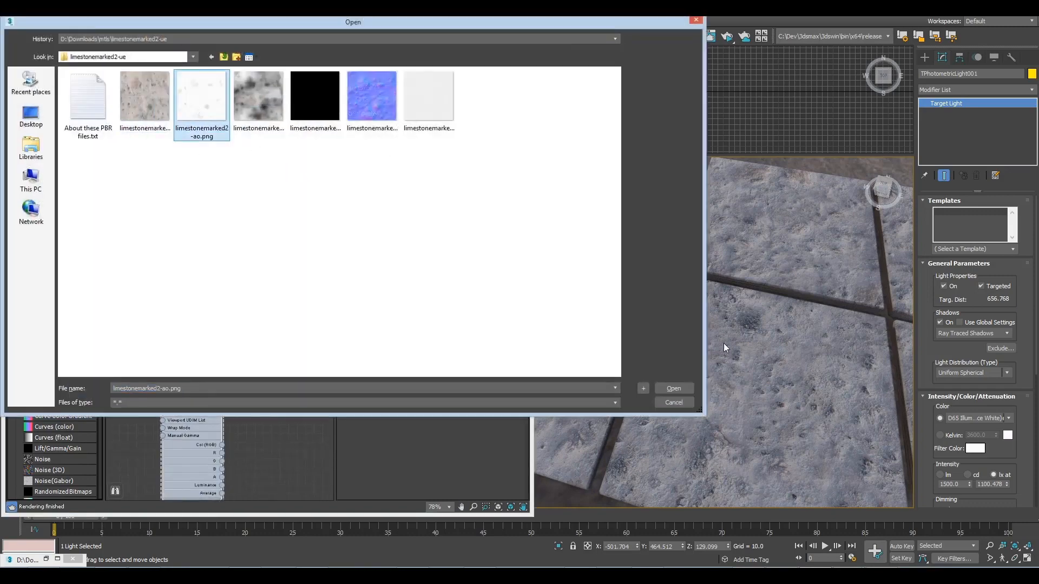
click(673, 388)
mouse_move(221, 493)
mouse_down()
mouse_move(255, 475)
mouse_move(243, 191)
mouse_up()
Step: Set the random tiling map's block scale to 1.0 and its wiggle scale to 0.2
alt+middle_drag(723, 406, 772, 385)
scroll(687, 387, up, 3)
mouse_move(687, 387)
alt+middle_down()
mouse_move(795, 424)
mouse_move(699, 412)
mouse_move(713, 394)
mouse_move(703, 391)
alt+middle_up()
scroll(699, 412, up, 2)
middle_drag(174, 219, 231, 331)
double_click(162, 131)
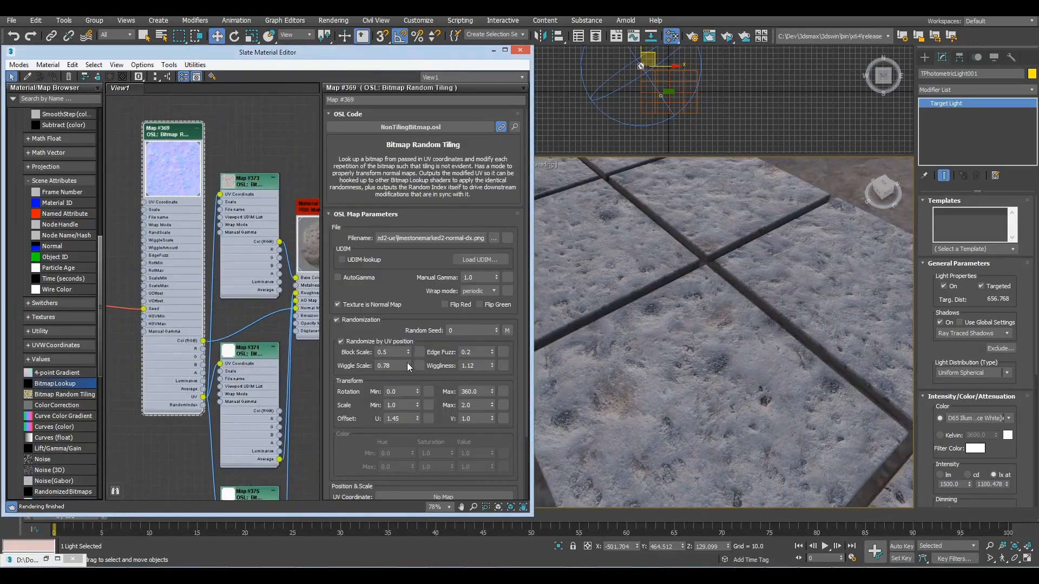
drag(405, 366, 376, 353)
key(Tab)
text(1)
key(Tab)
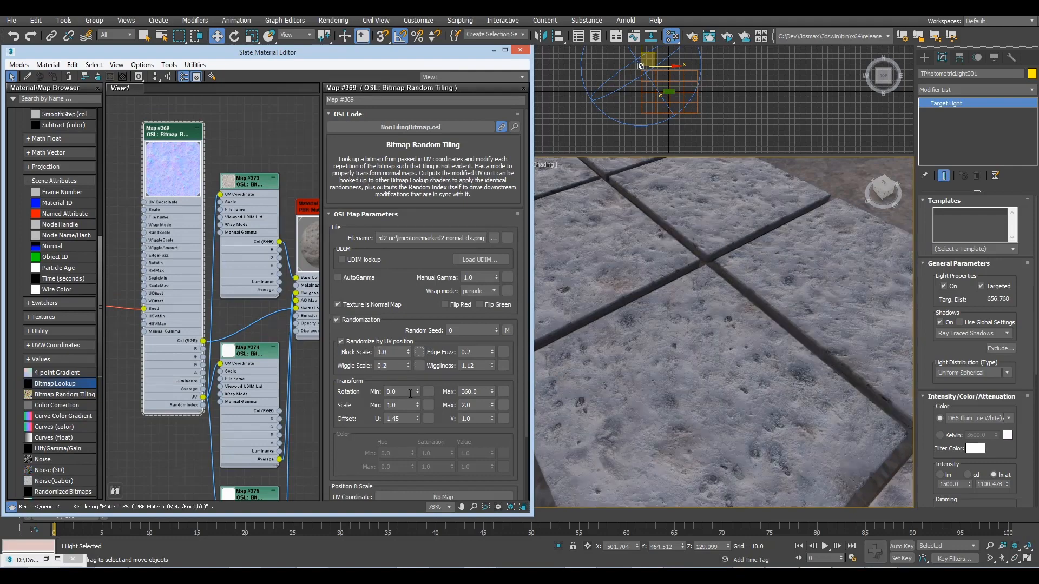
Step: Set the random tiling map's edge fuzz to 0.18 and its wiggliness to 1.49
click(491, 354)
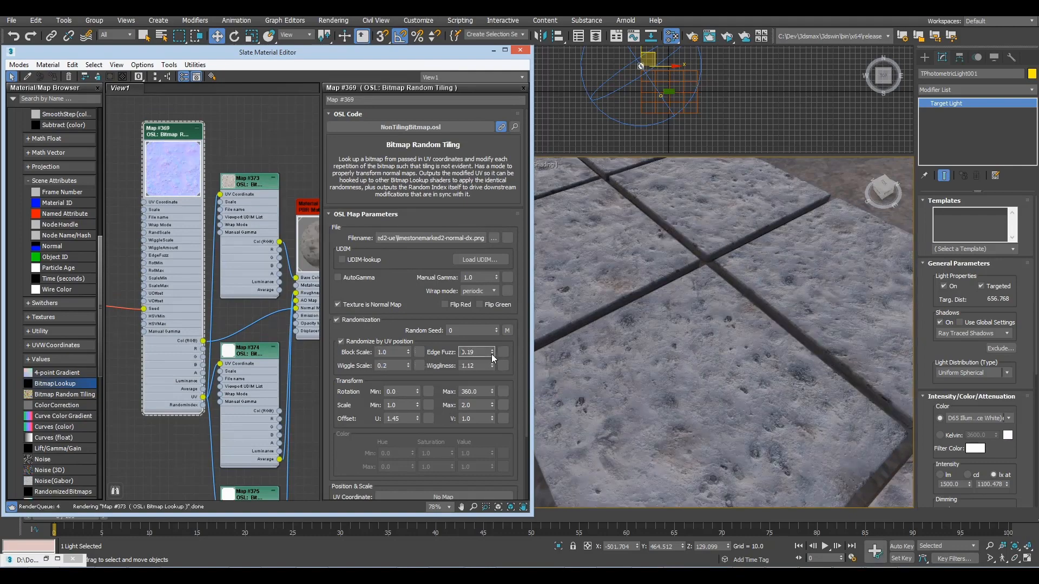
drag(490, 366, 491, 349)
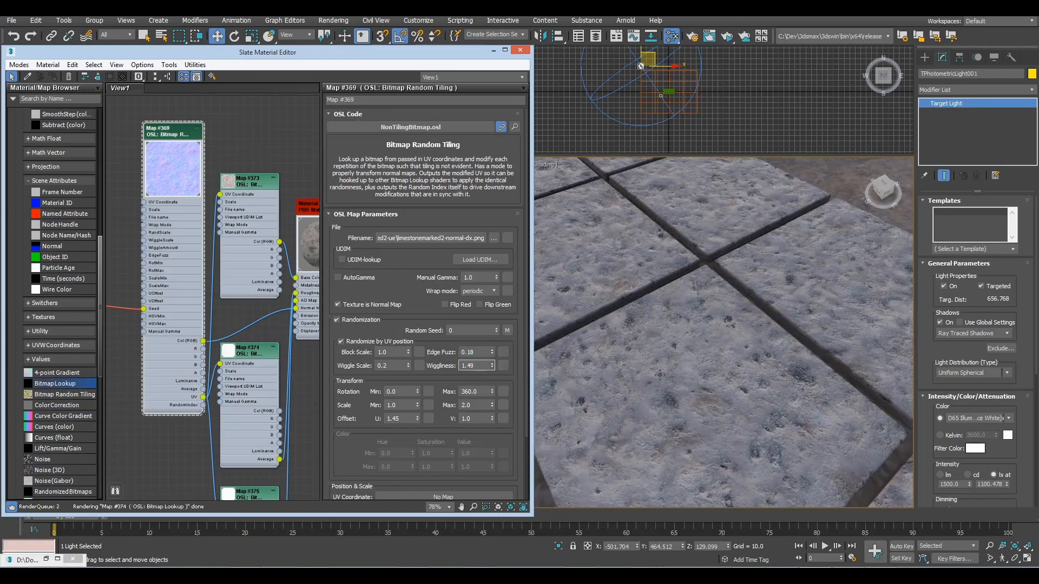
middle_drag(739, 407, 764, 432)
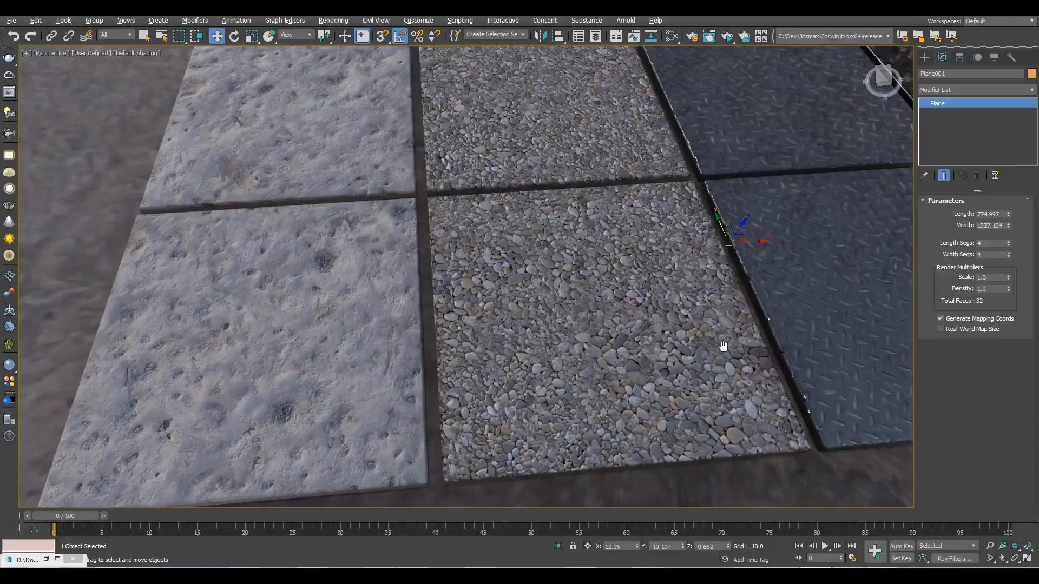
Step: Examine the pebble, metal tread plate and circuit board tiles up close for visible texture repetition
middle_drag(723, 346, 658, 350)
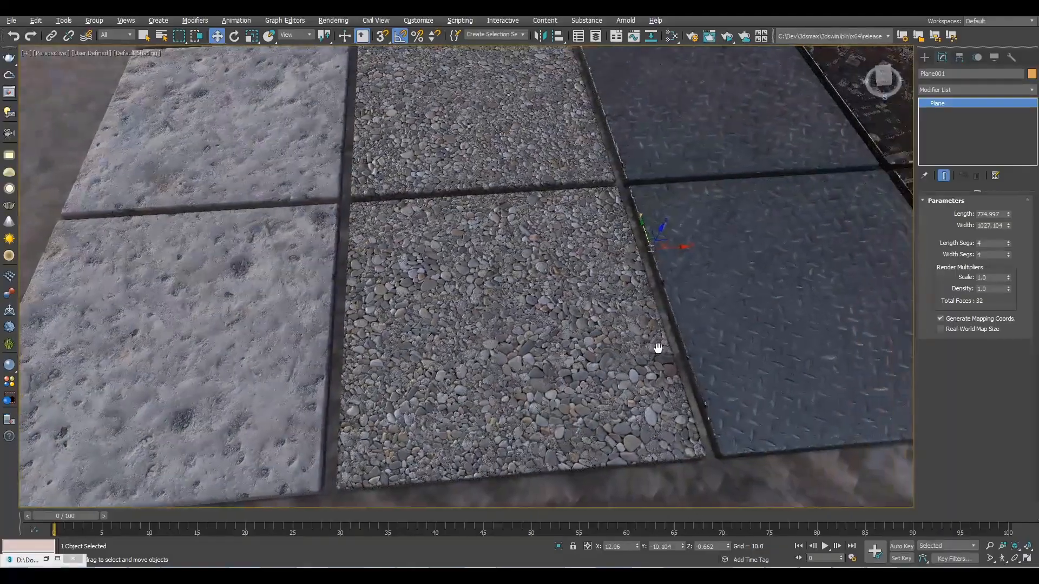
scroll(606, 342, up, 2)
middle_drag(489, 240, 497, 406)
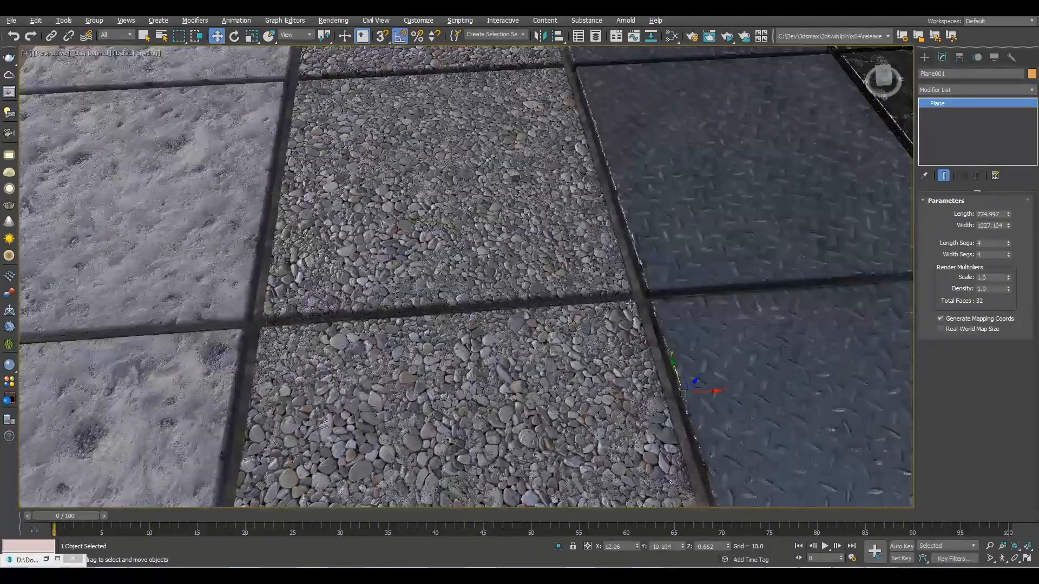
middle_drag(565, 184, 433, 236)
scroll(584, 275, up, 3)
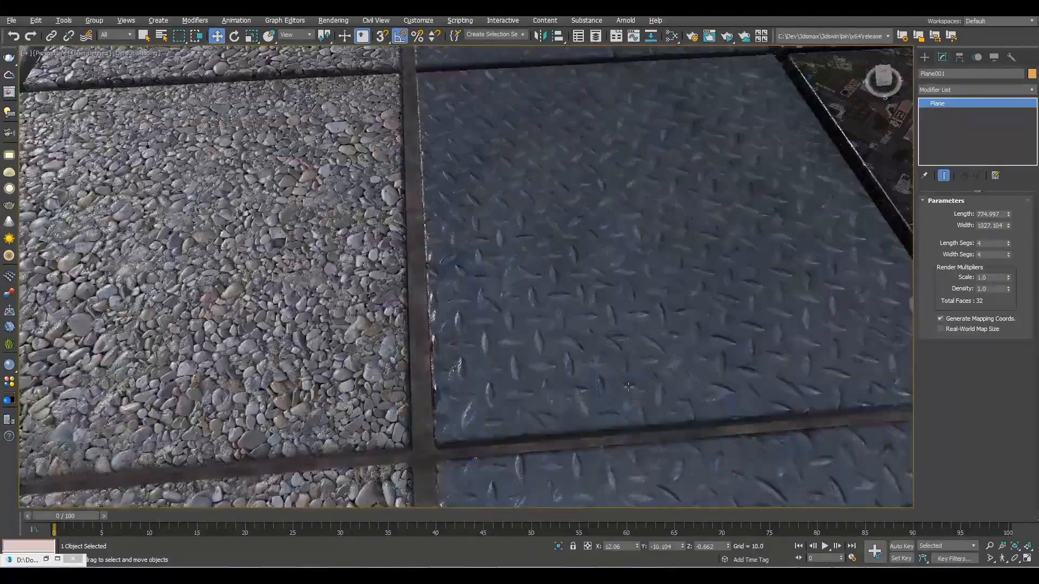
alt+middle_drag(671, 439, 634, 368)
middle_drag(643, 419, 507, 299)
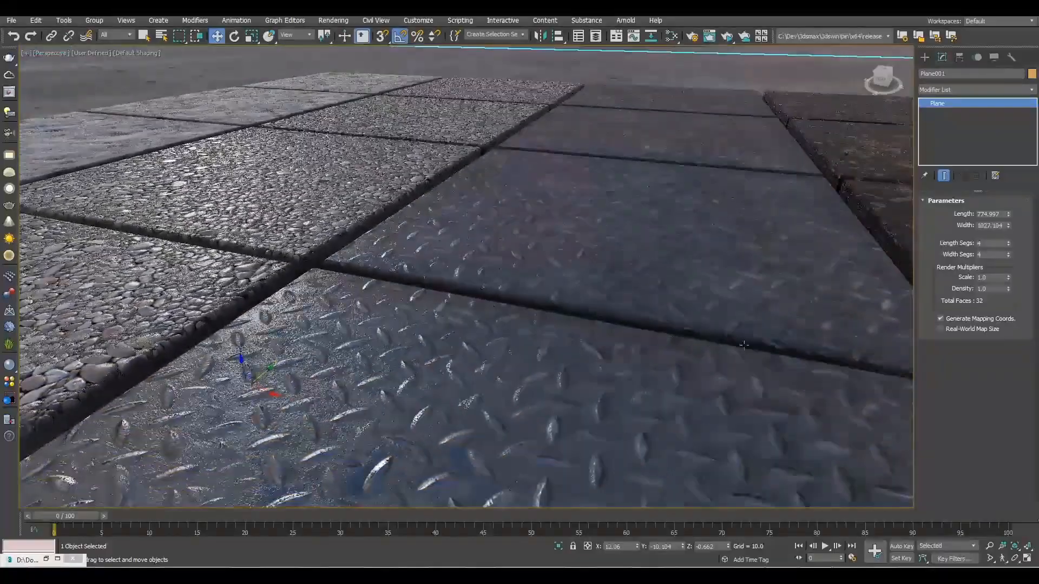
middle_drag(840, 260, 389, 232)
middle_drag(713, 258, 755, 202)
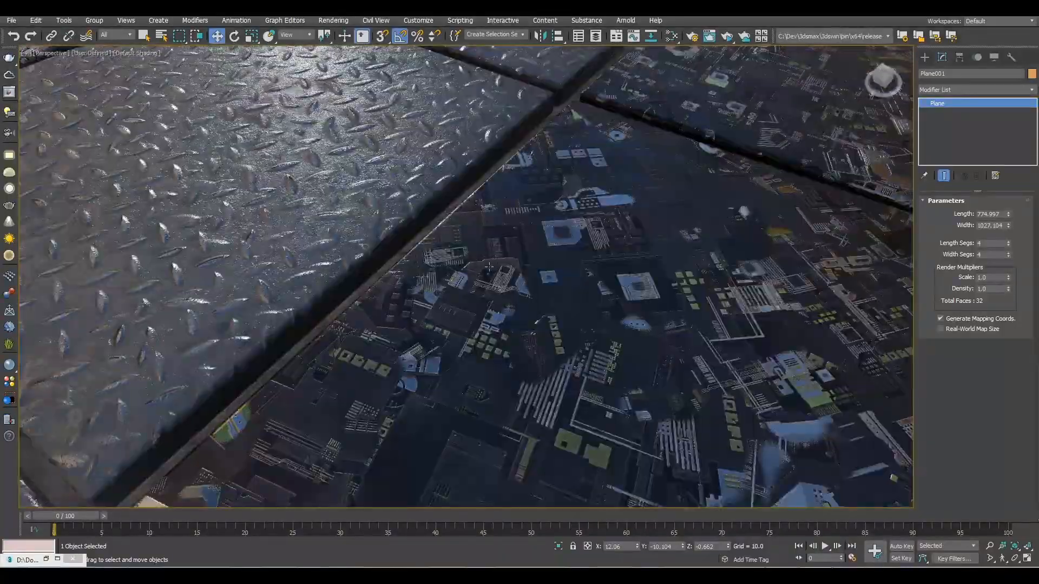
Step: Start an ActiveShade render of the tiles and inspect the pebble and metal tread plate surfaces from a low angle
alt+middle_drag(489, 266, 512, 254)
scroll(511, 238, up, 4)
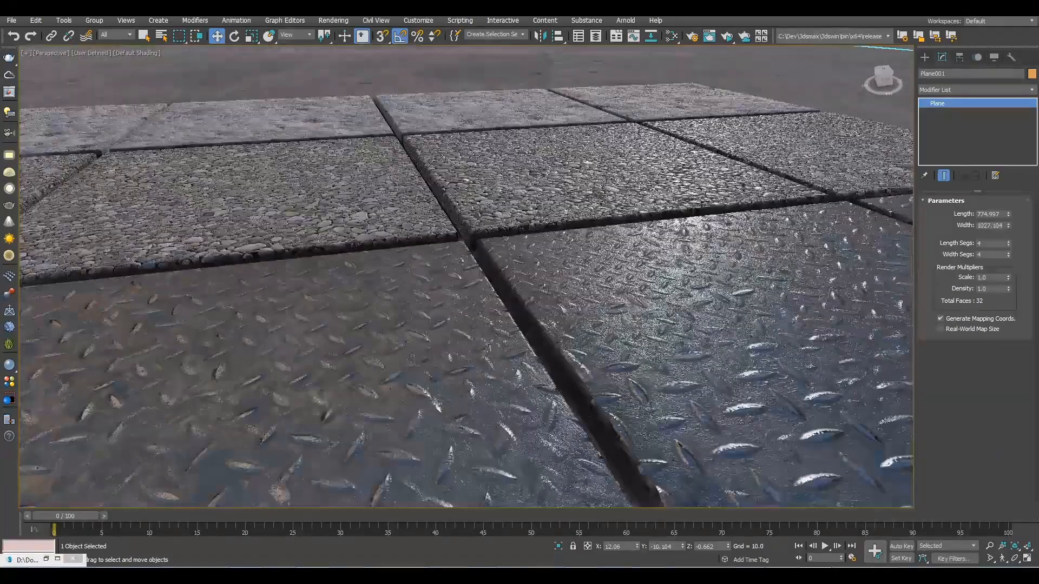
middle_drag(498, 132, 506, 275)
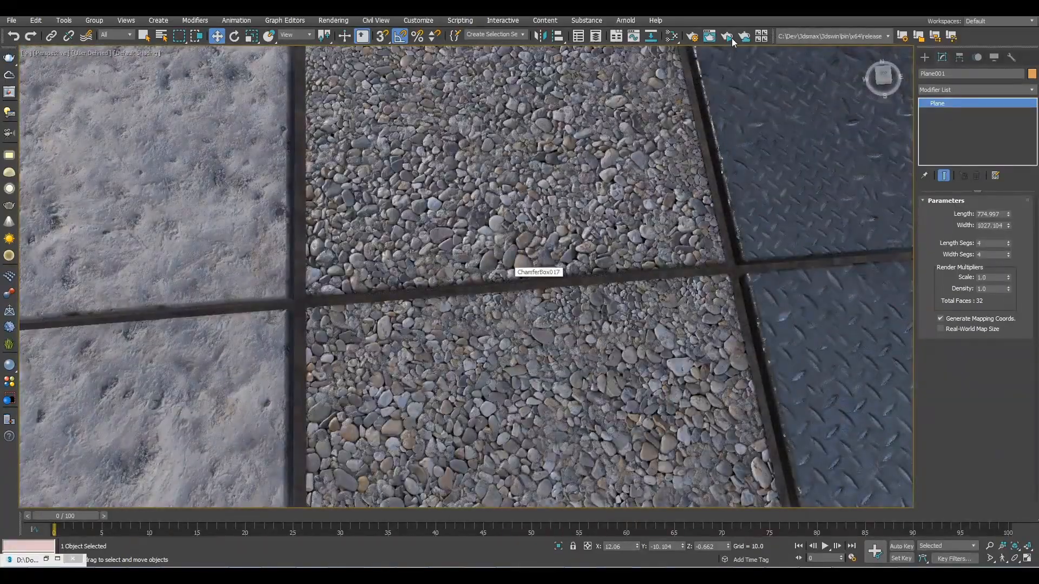
click(727, 37)
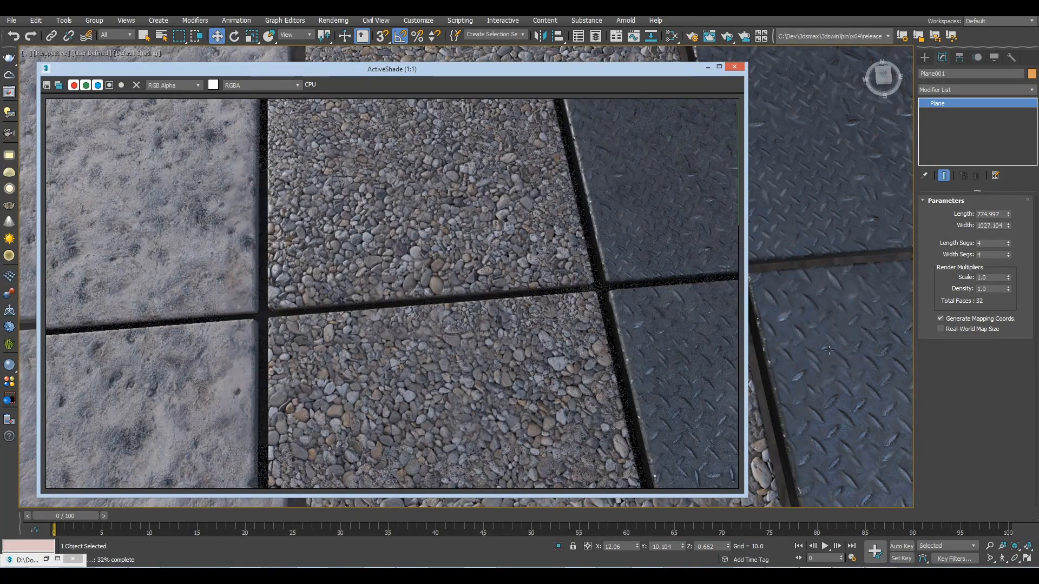
alt+middle_drag(828, 350, 833, 200)
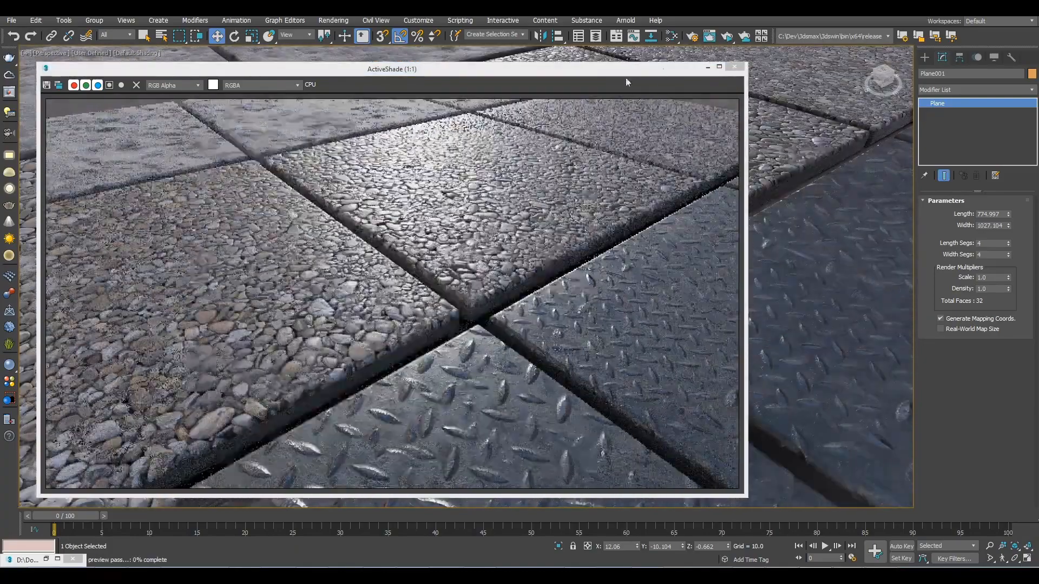
drag(681, 73, 676, 145)
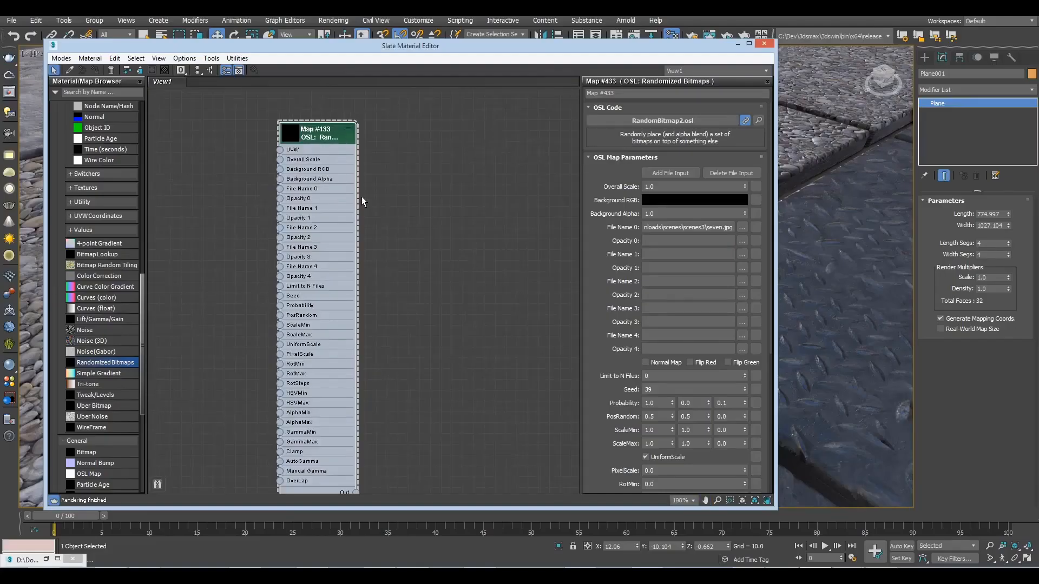
Step: Review the Randomized Bitmaps map's inputs and parameters
drag(306, 137, 295, 148)
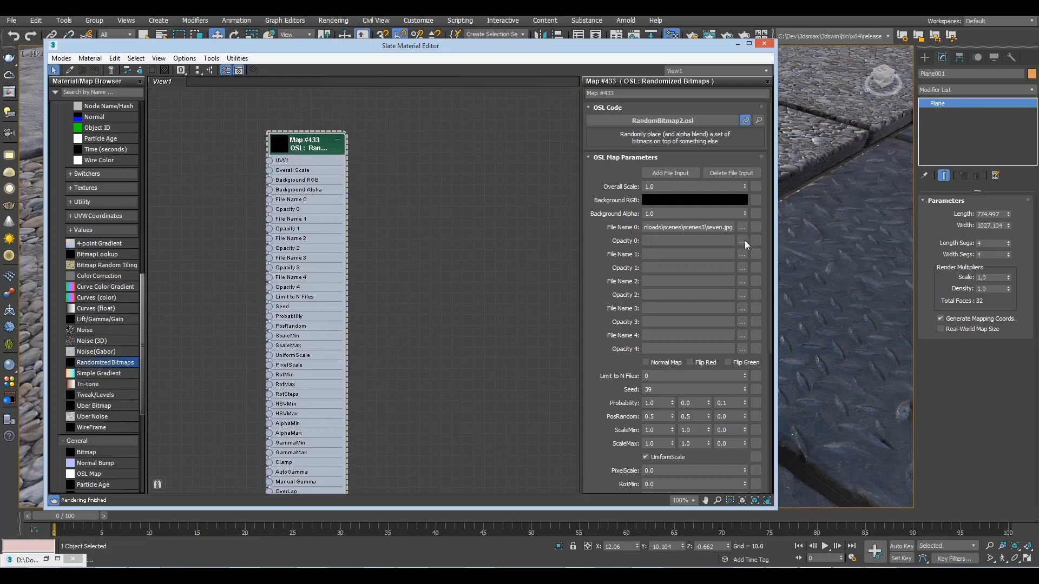
drag(622, 342, 631, 258)
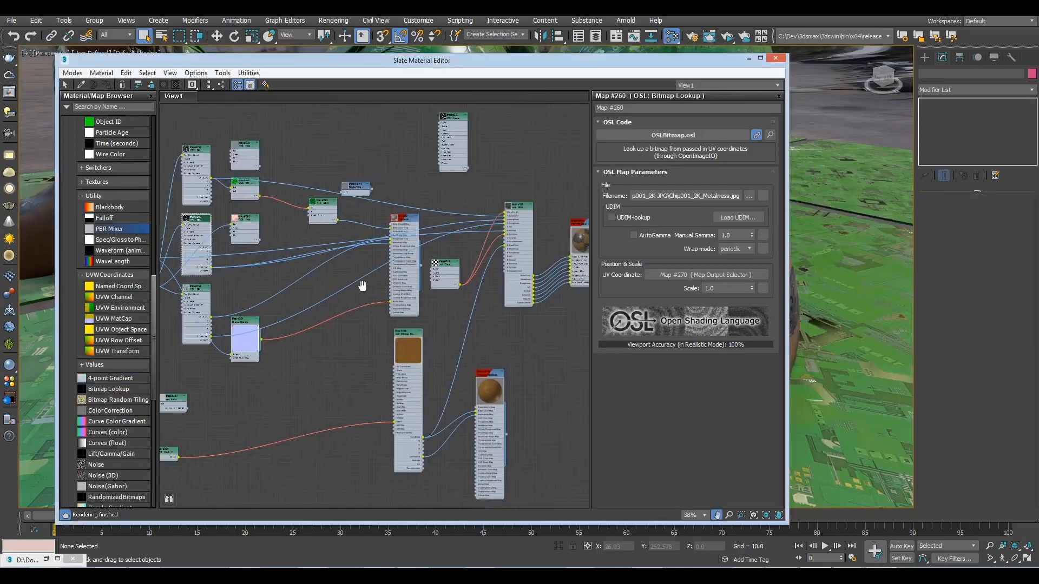
Step: Examine the PBR Mixer map's parameters and its connections to the PBR material
scroll(369, 281, up, 8)
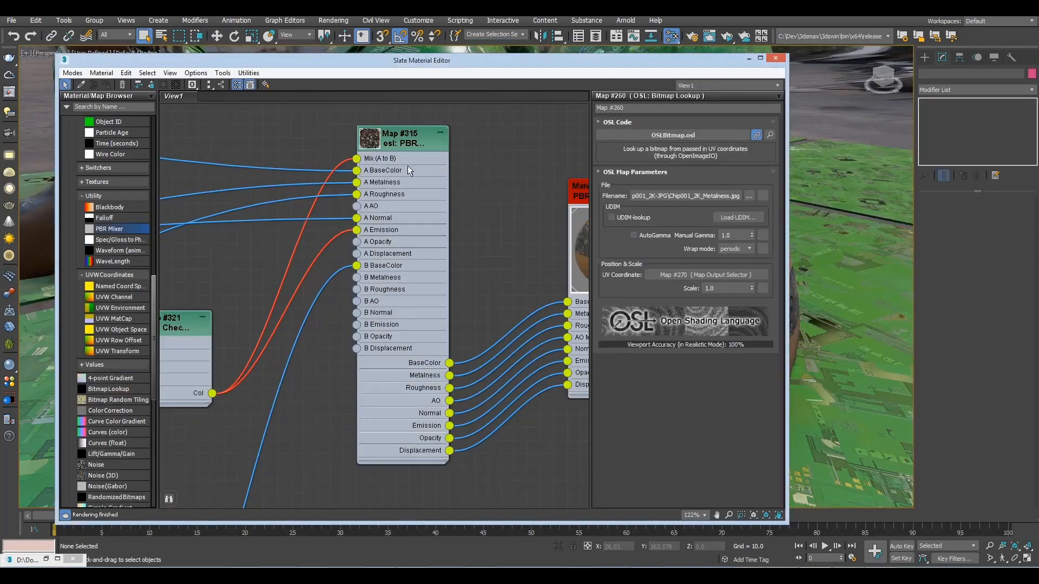
double_click(408, 166)
middle_drag(513, 209, 403, 240)
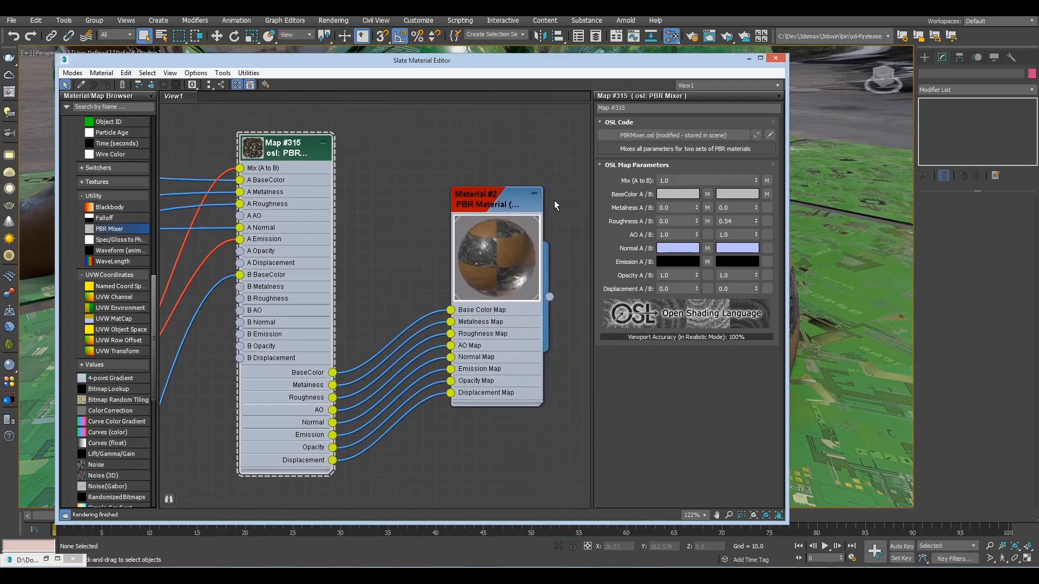
drag(739, 60, 301, 63)
alt+middle_drag(416, 373, 849, 308)
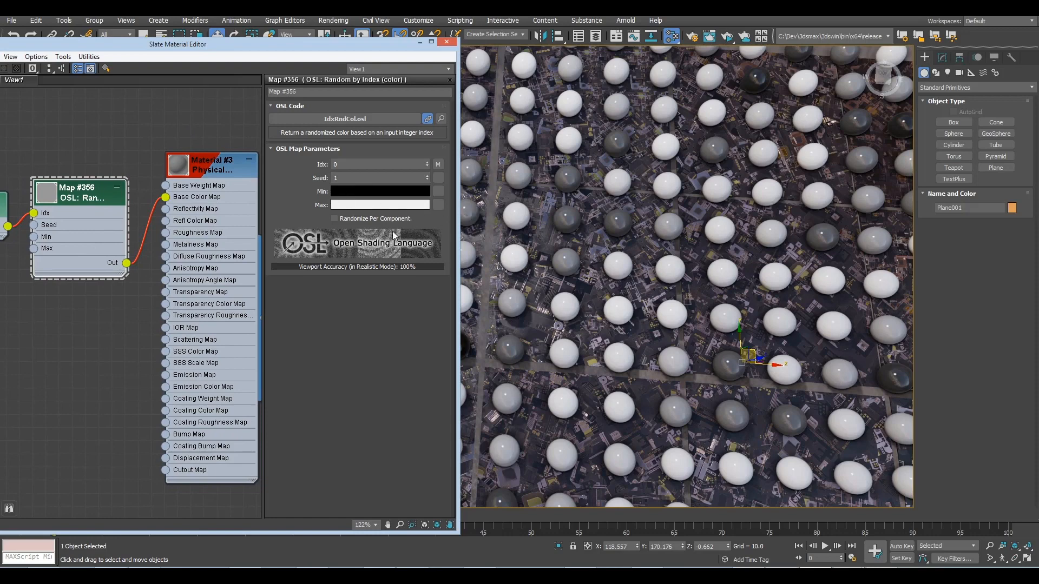
Step: Enable Randomize Per Component on the Random by Index color map and set its minimum color to a muted golden brown
click(334, 218)
middle_drag(653, 293, 678, 274)
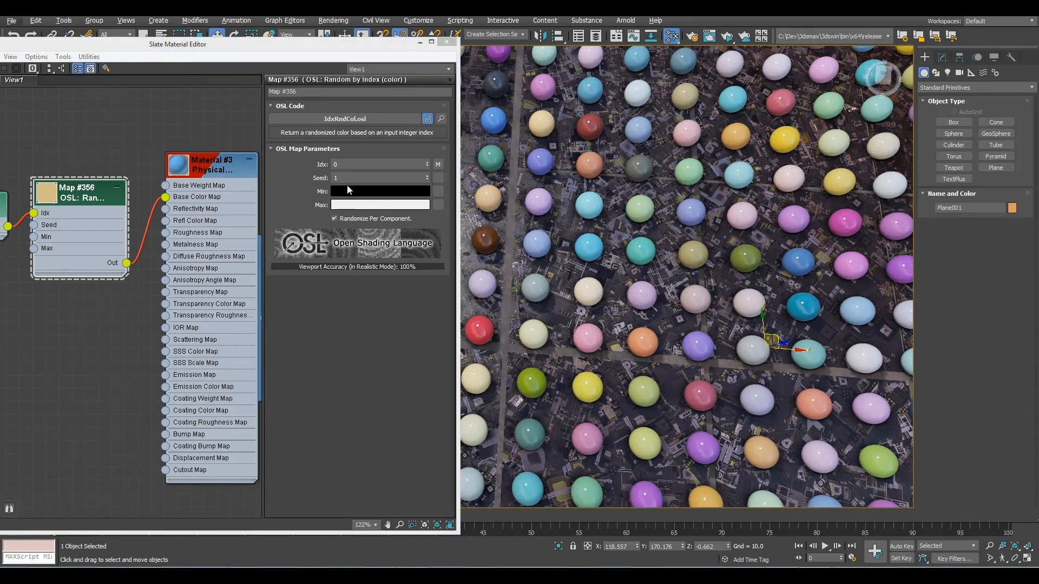
click(342, 197)
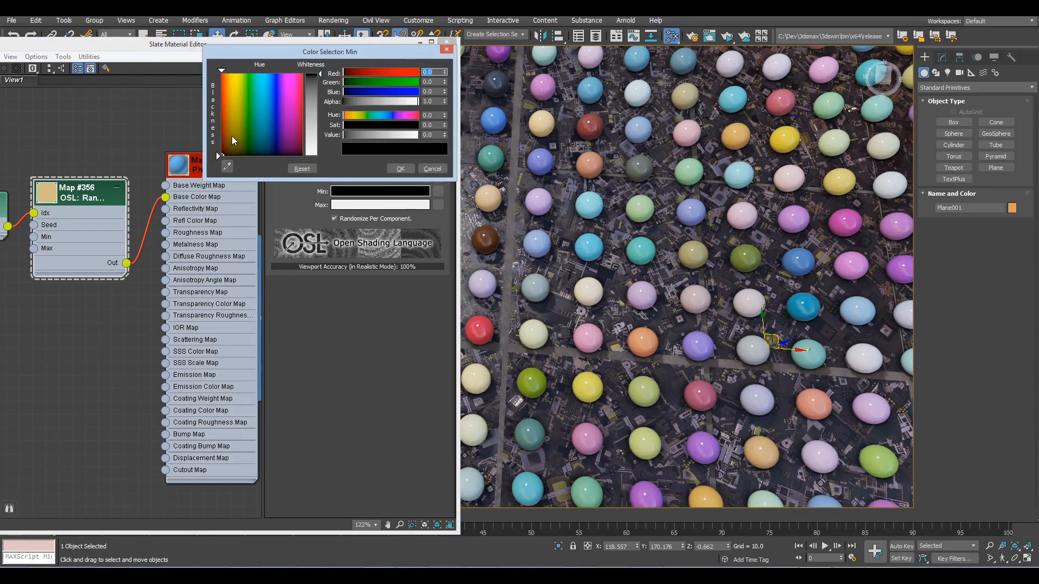
drag(216, 151, 218, 135)
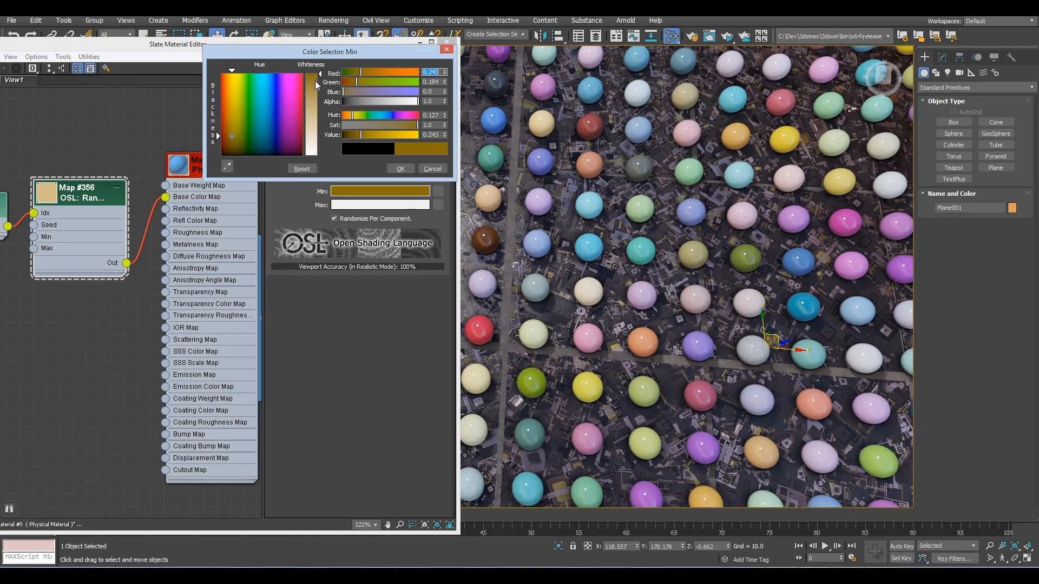
Step: Set the Random by Index map's maximum color to a saturated cyan with hue 0.467
click(371, 206)
click(259, 79)
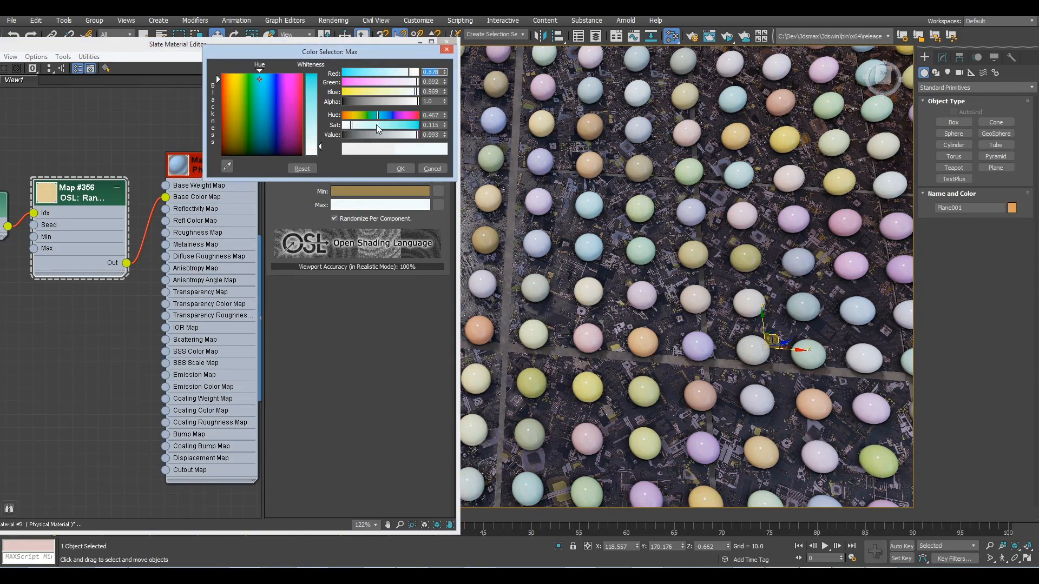
drag(377, 128, 408, 129)
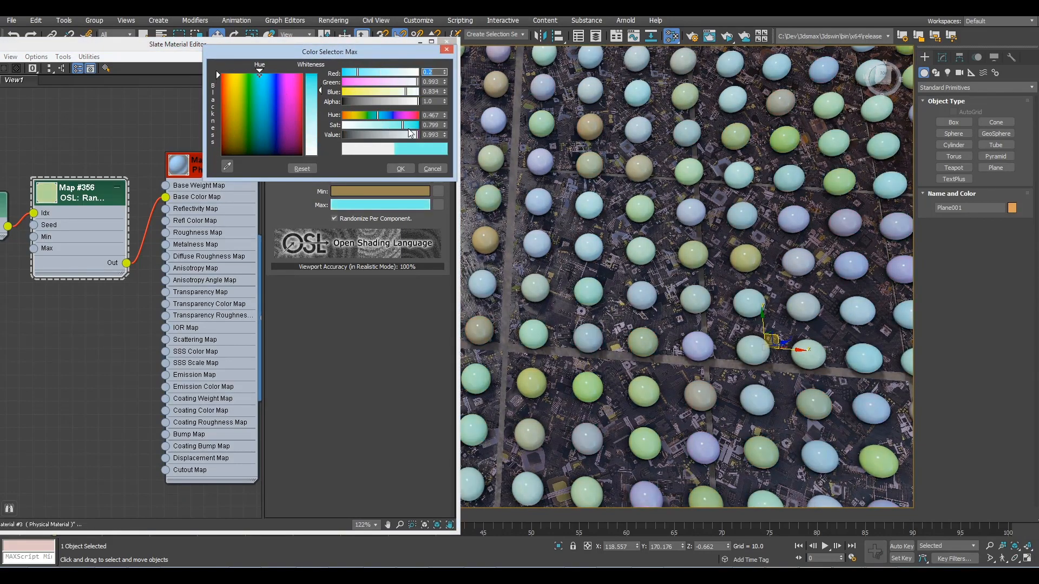
click(397, 167)
middle_drag(626, 306, 689, 336)
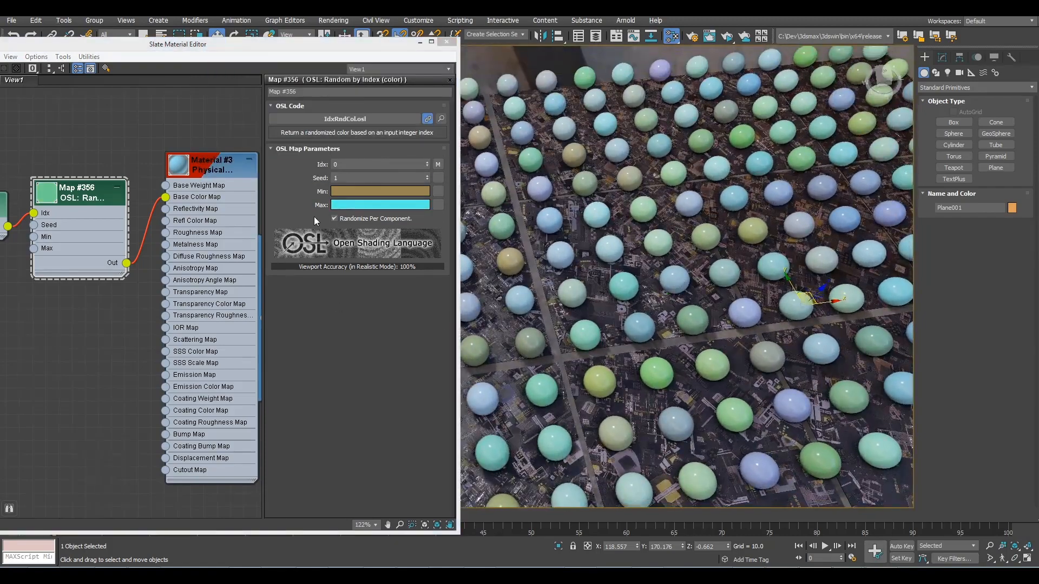
click(334, 218)
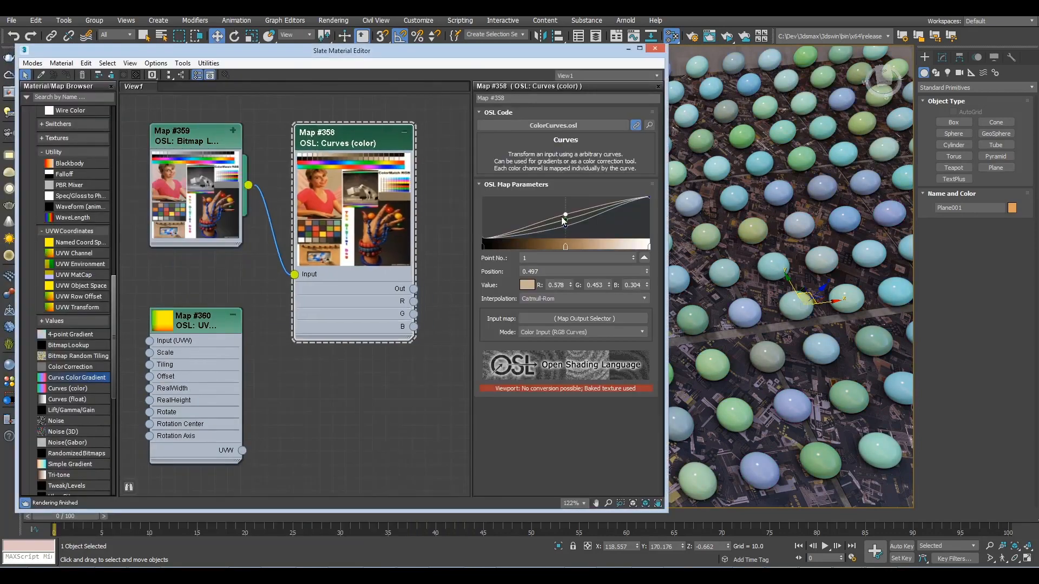
Step: Adjust the midpoint of the Curves (color) map toward blue, with red 0.237 and blue 0.734
mouse_move(565, 214)
mouse_down()
mouse_move(560, 207)
mouse_move(560, 234)
mouse_move(547, 208)
mouse_move(564, 229)
mouse_up()
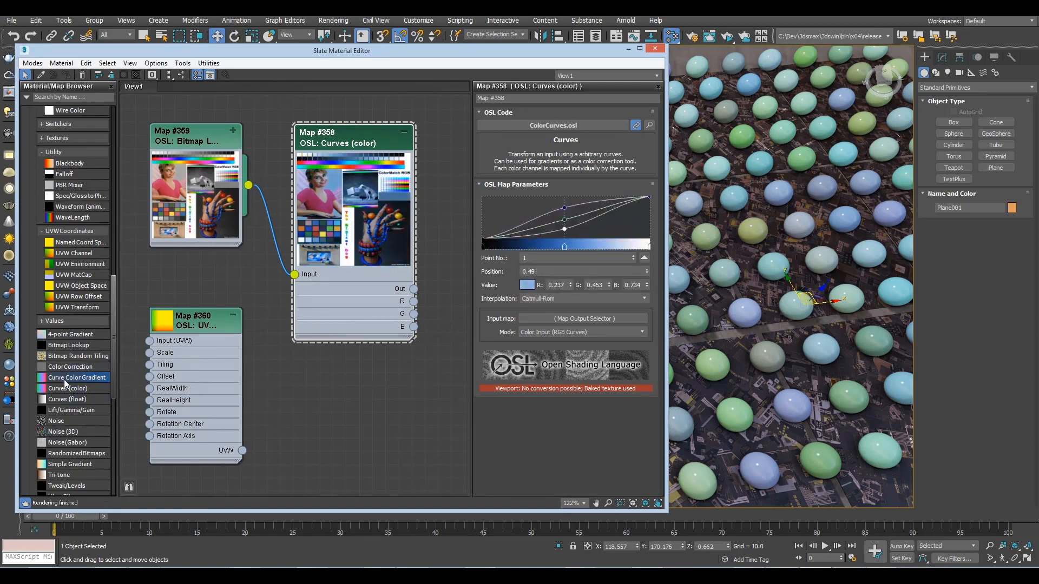
Step: Add a Curve Color Gradient map and connect the UVW Transform's UVW output to its Input
mouse_move(365, 374)
mouse_down()
mouse_move(320, 395)
mouse_move(350, 370)
mouse_up()
double_click(335, 374)
middle_drag(428, 416, 445, 327)
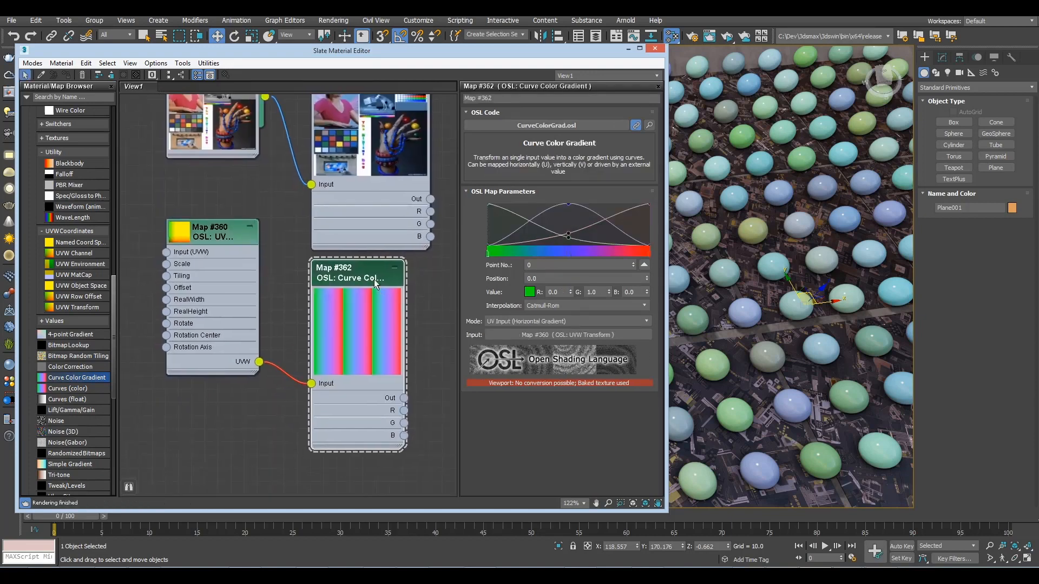
Step: Set the UVW Transform map's first two tiling values to 5
click(236, 247)
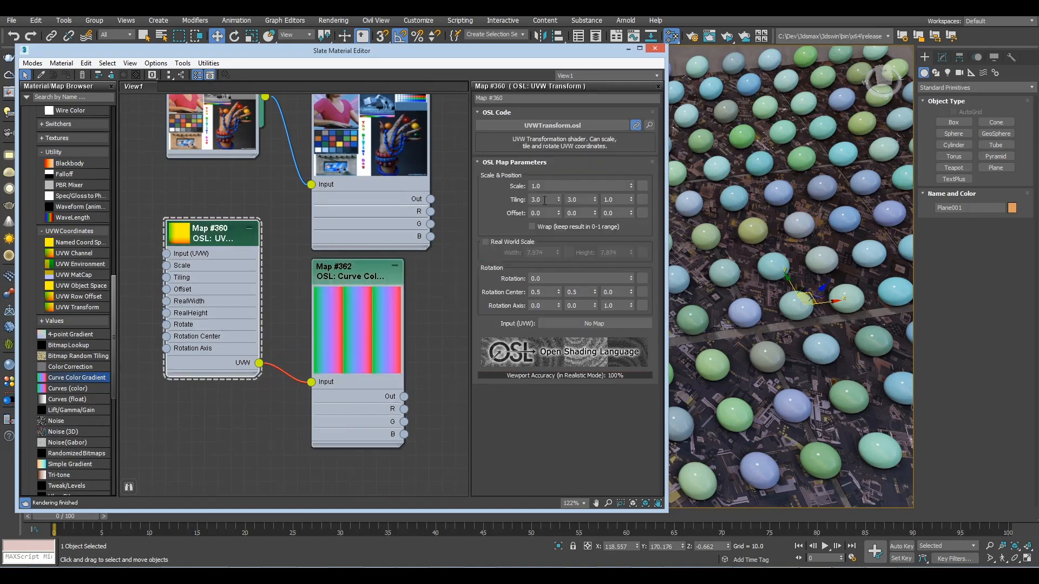
drag(545, 200, 520, 200)
text(5)
key(Tab)
text(5)
key(Tab)
Step: Try a rotation of 45 on the UVW Transform map
drag(545, 279, 514, 280)
text(45)
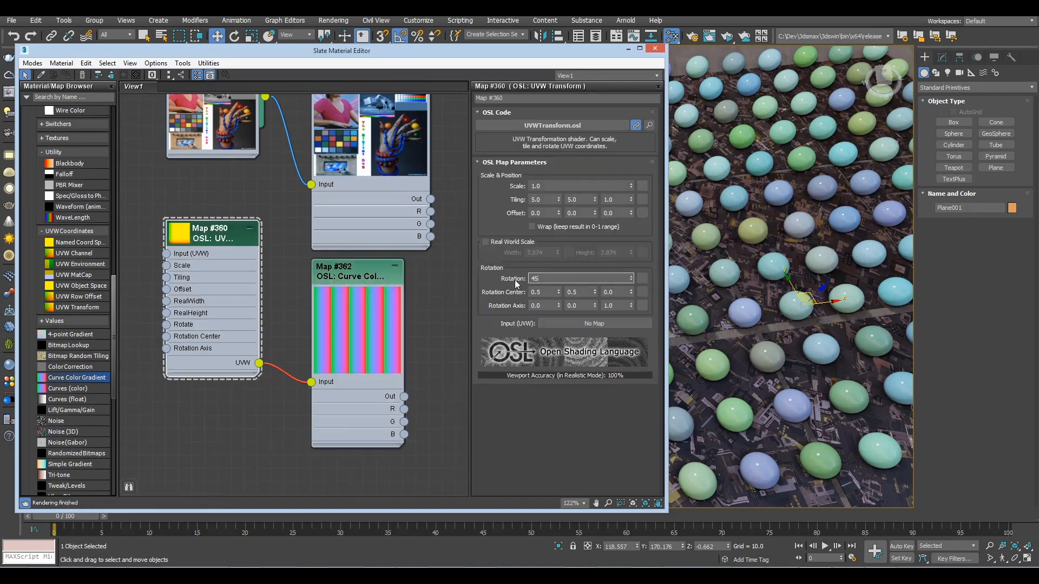
key(Return)
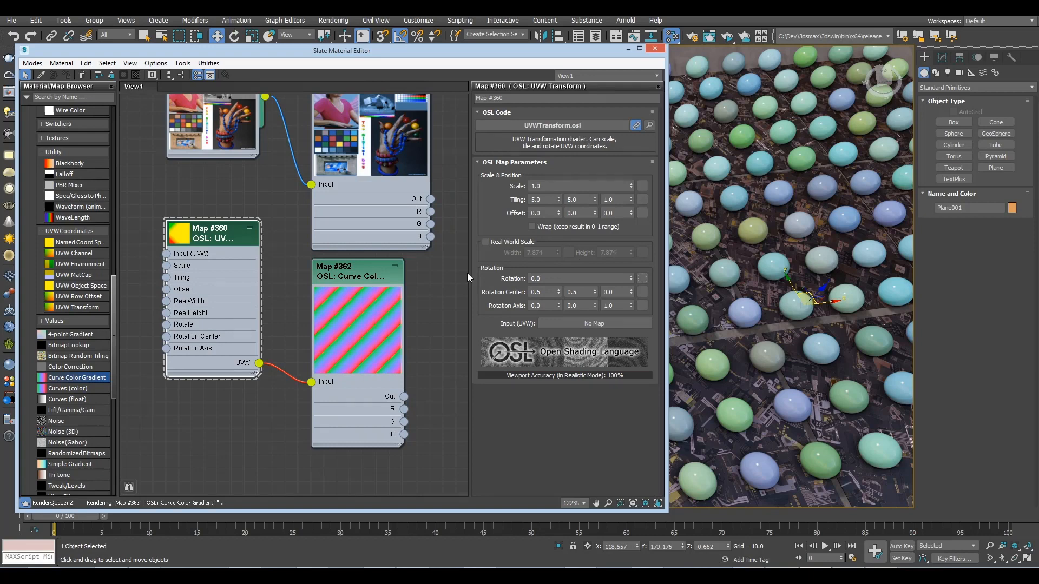
Step: Add a point at position 0.661 to the Curve Color Gradient and raise its green value to 0.628
click(340, 271)
click(594, 236)
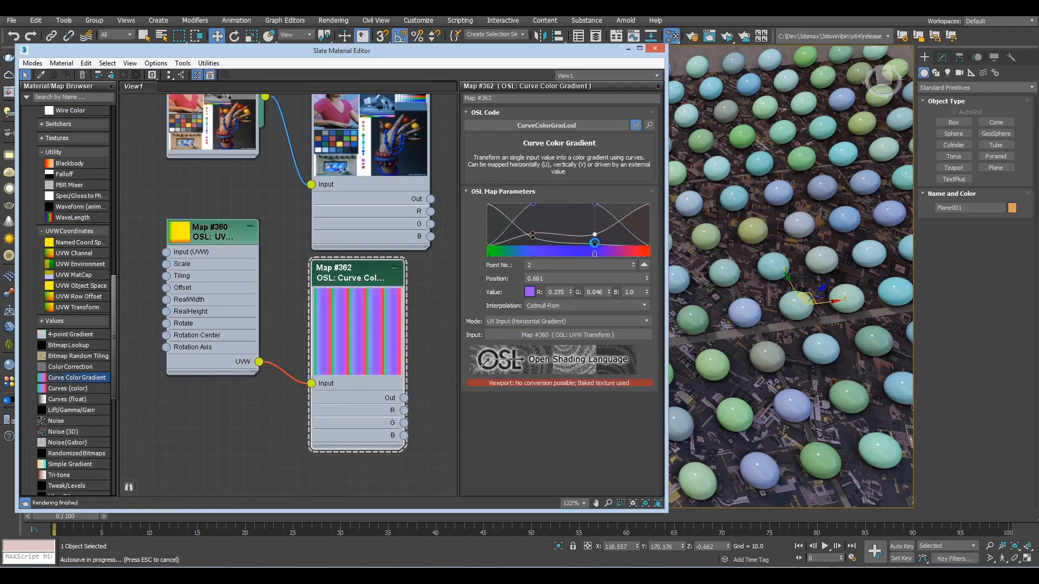
drag(595, 238, 595, 219)
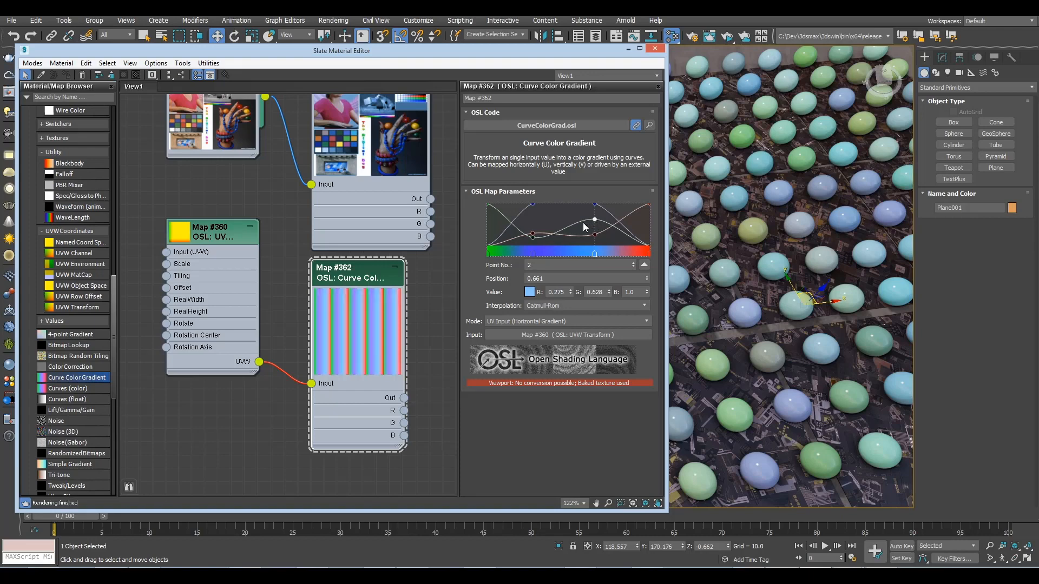
Step: Try the vertical gradient mode on the Curve Color Gradient and switch it to Mono Input (Intensity Gradient)
click(511, 322)
click(509, 342)
click(527, 326)
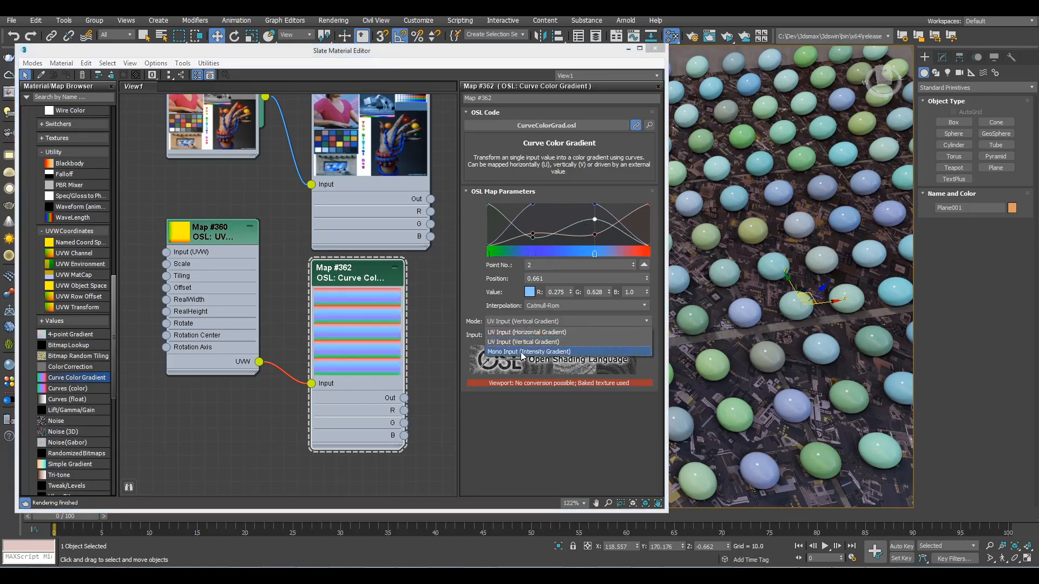
click(521, 353)
Step: Connect the Bitmap Lookup's Luminance output to the Curve Color Gradient's Input and display the gradient's parameters
middle_drag(250, 158, 218, 226)
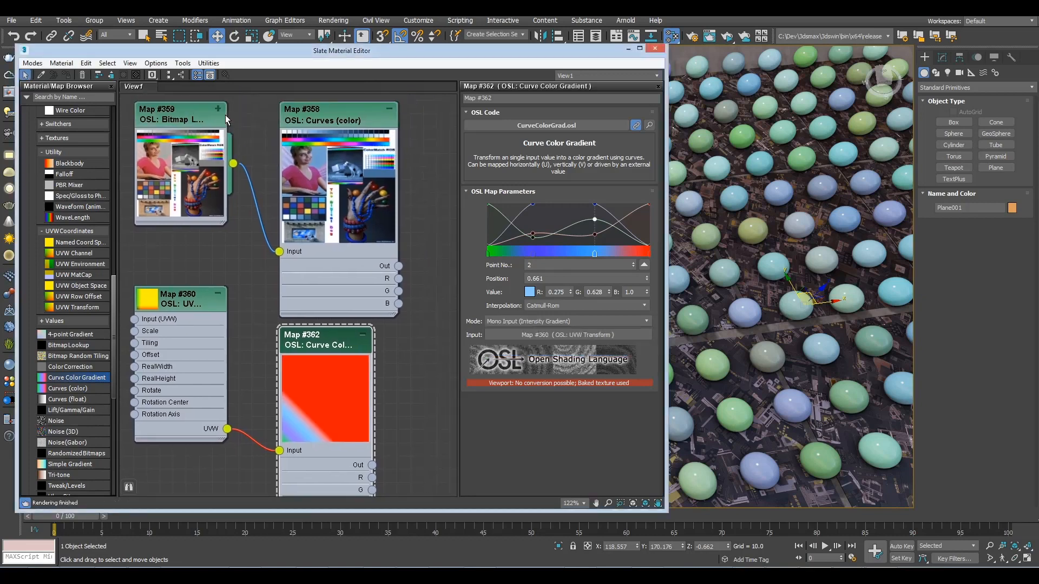
double_click(218, 226)
click(217, 111)
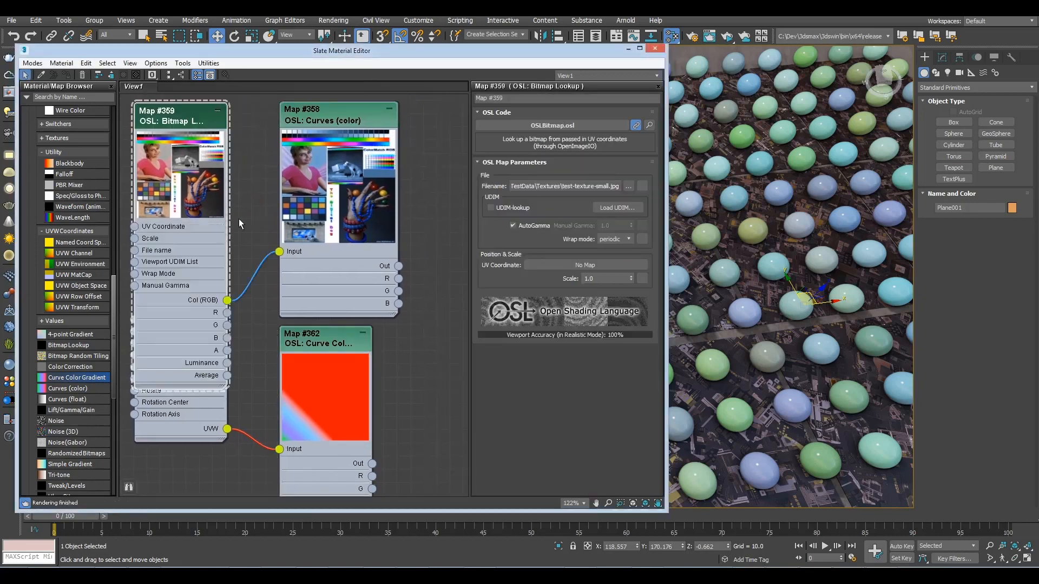
drag(240, 372, 280, 450)
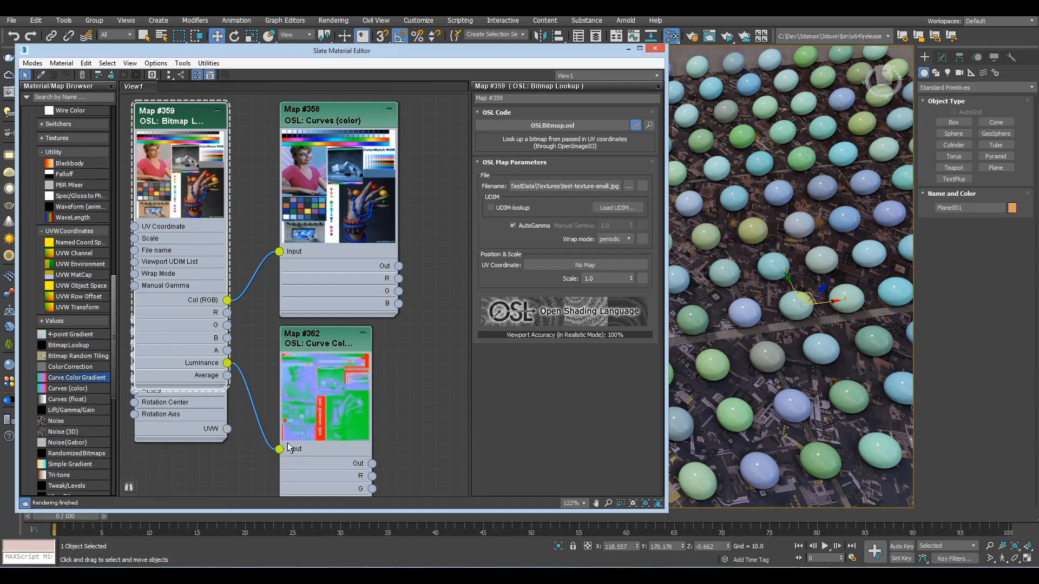
double_click(333, 336)
scroll(401, 419, up, 3)
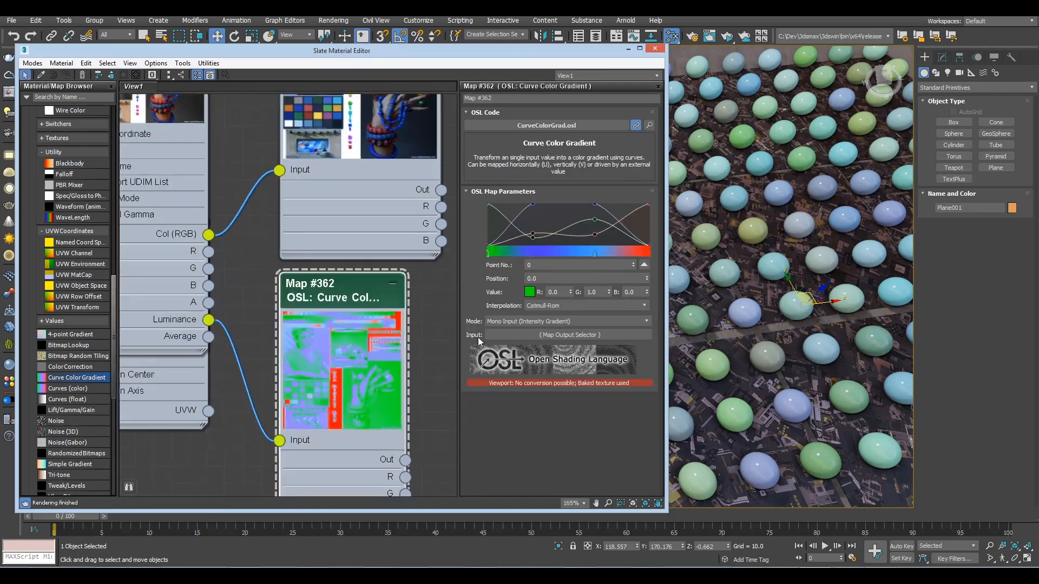